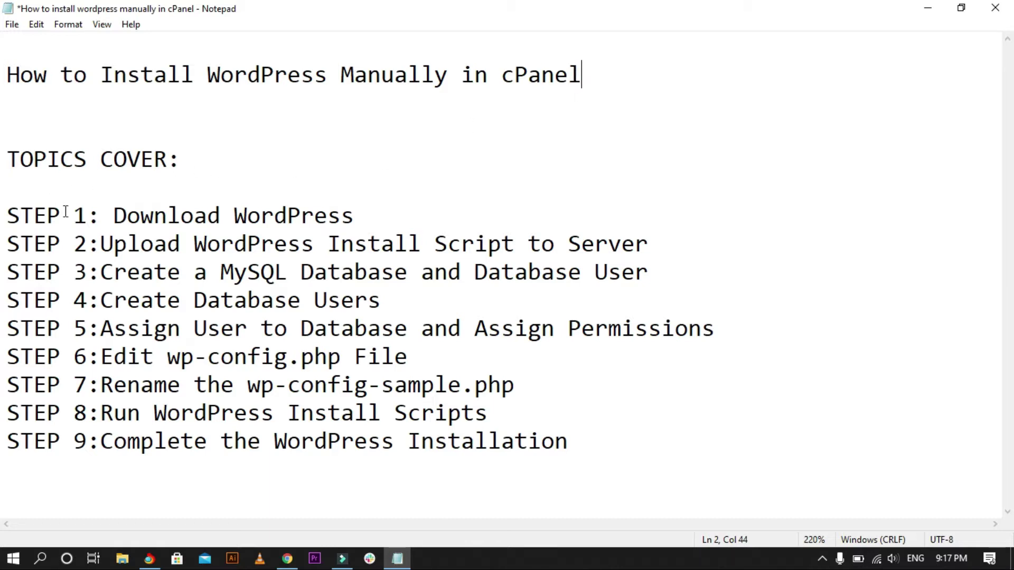
Highlight the manual install steps in the notes: download, upload, database, user, wp-config rename.
click(113, 216)
drag(113, 215, 364, 225)
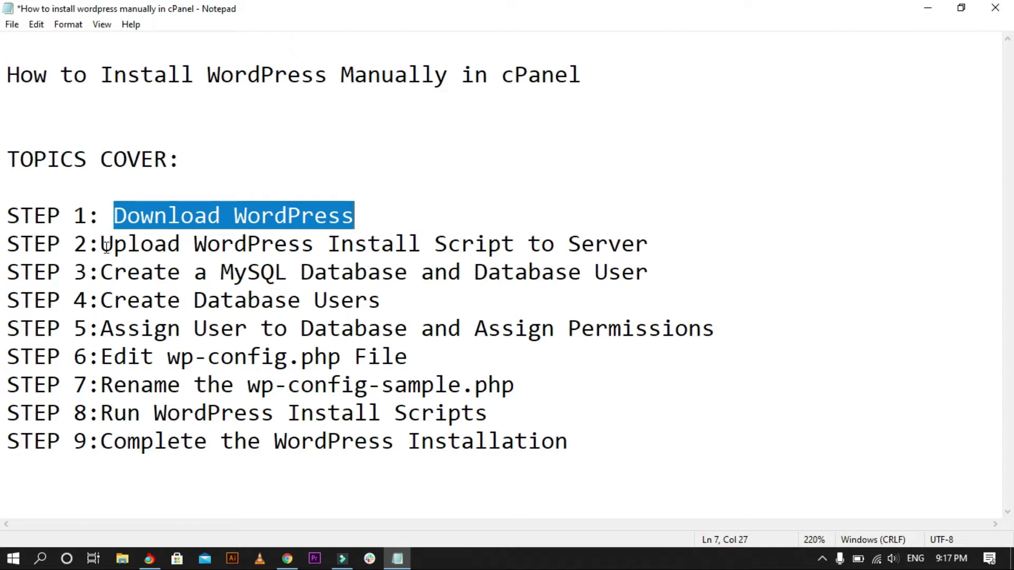
drag(100, 245, 237, 268)
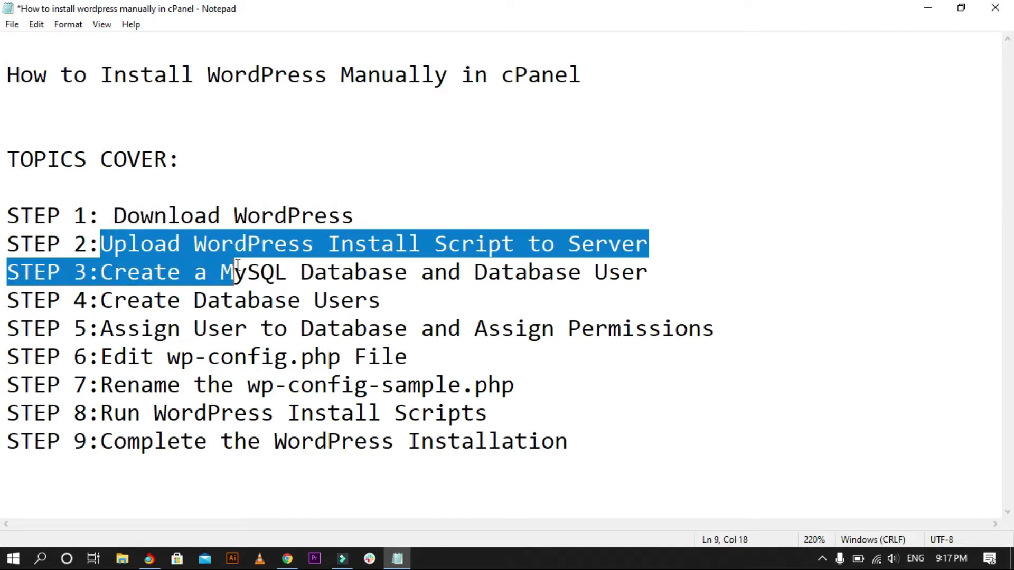
drag(649, 248, 653, 274)
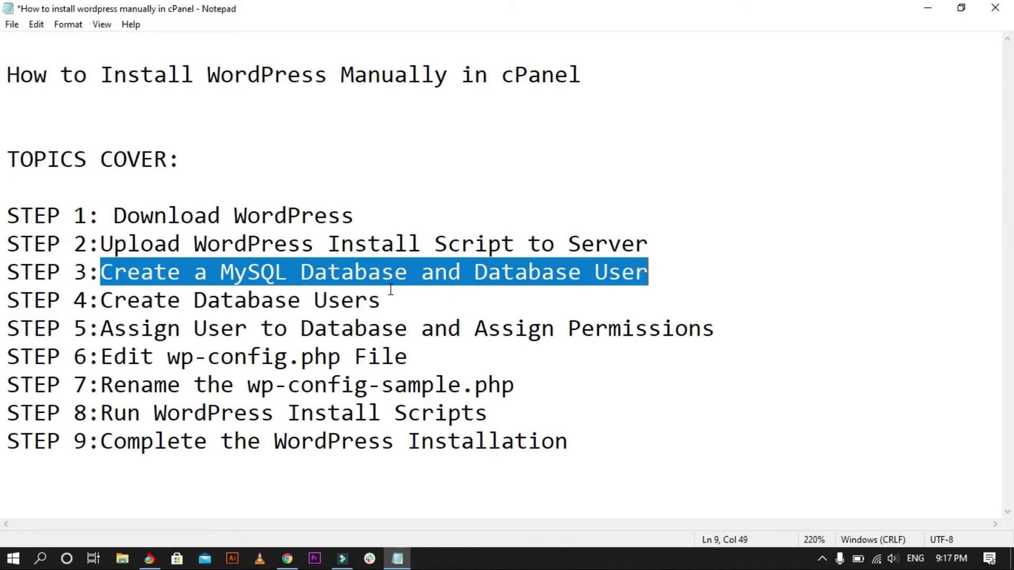
drag(106, 303, 376, 305)
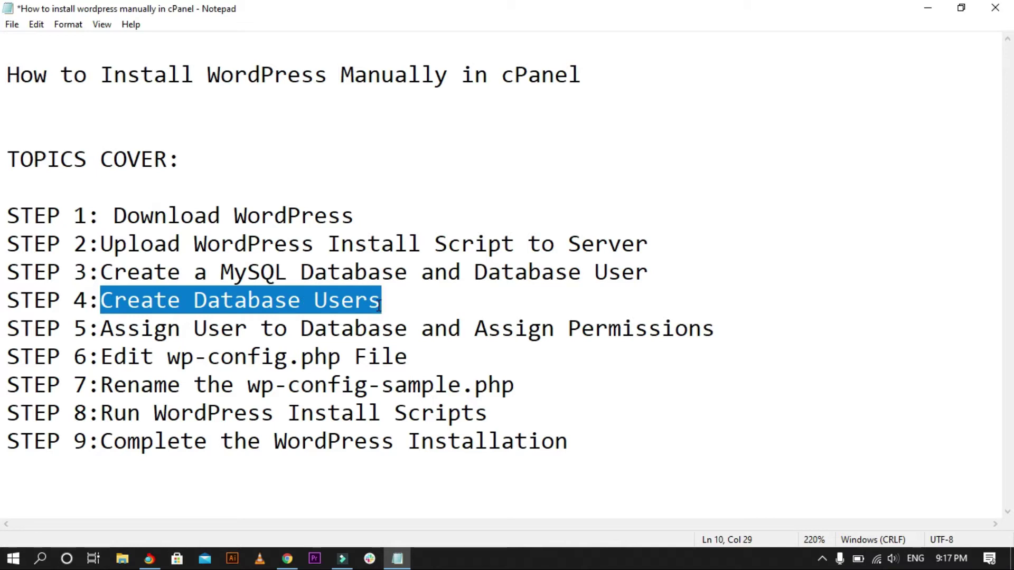
click(105, 330)
drag(105, 330, 728, 338)
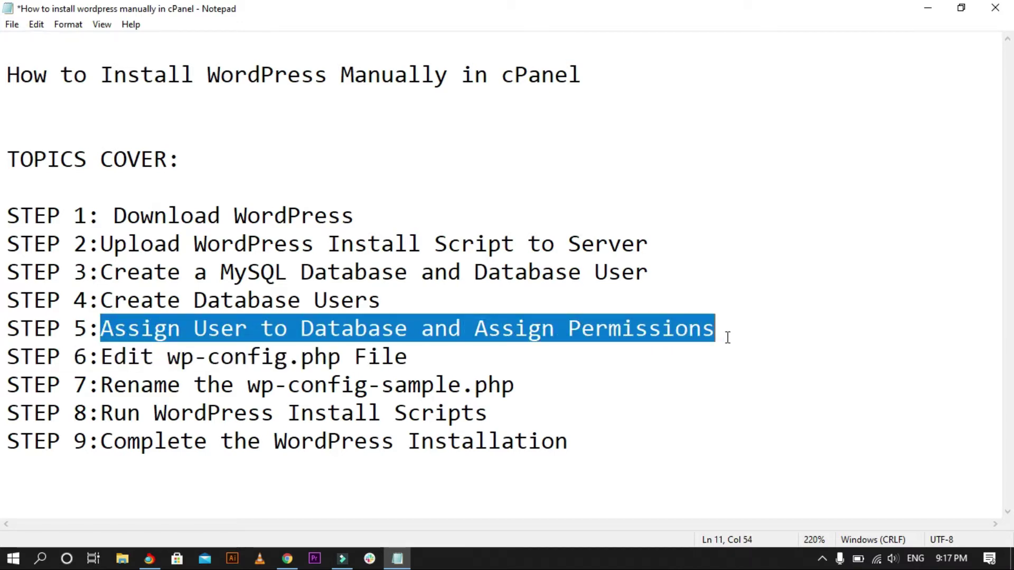
click(102, 358)
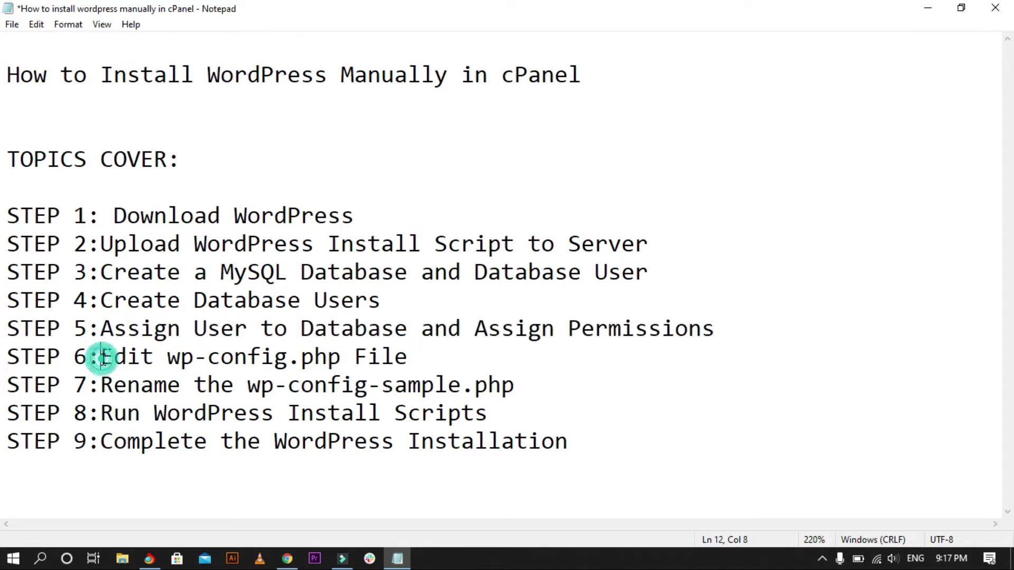
drag(119, 360, 404, 367)
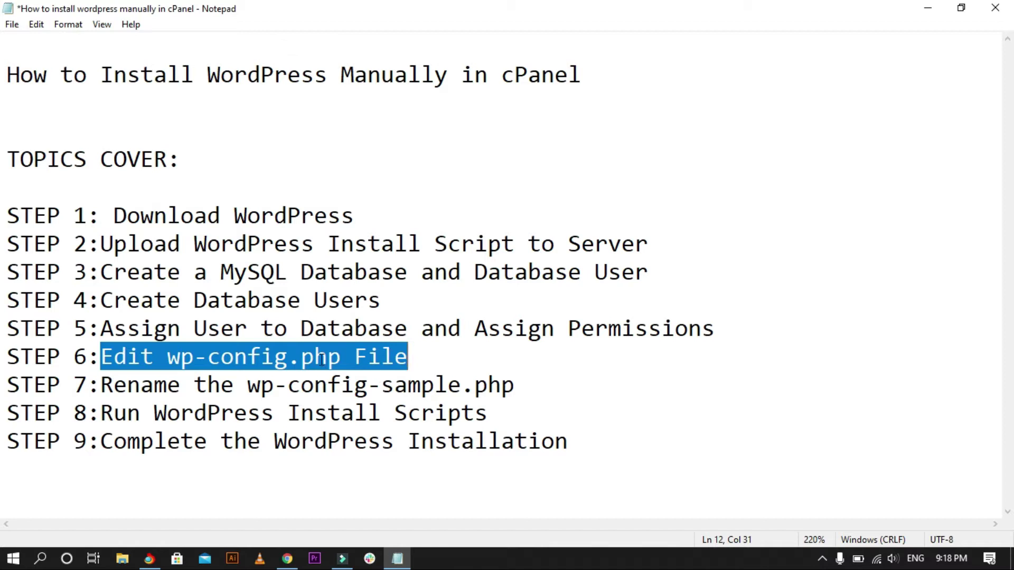
drag(101, 385, 153, 385)
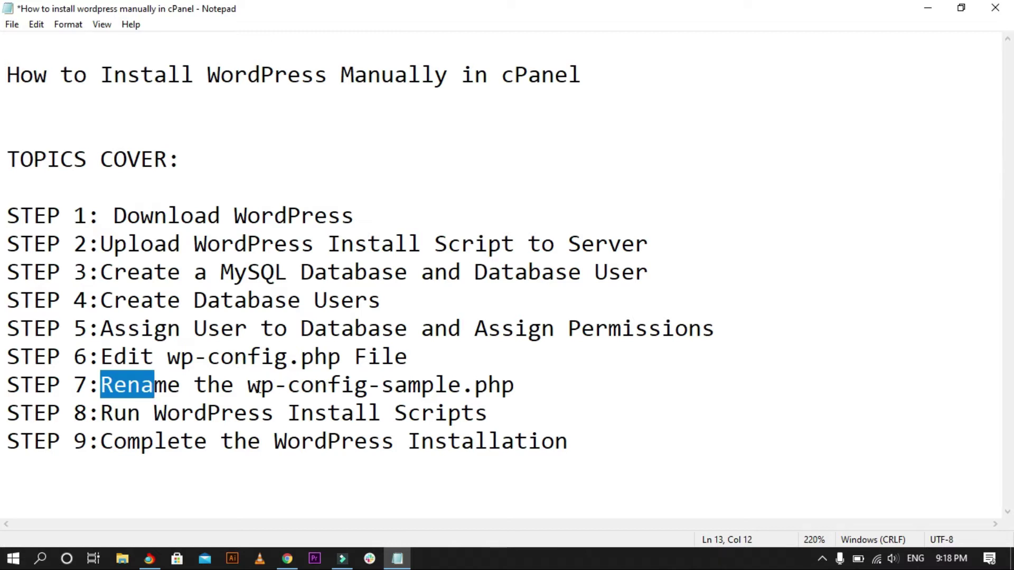
drag(249, 389, 511, 399)
drag(167, 358, 283, 362)
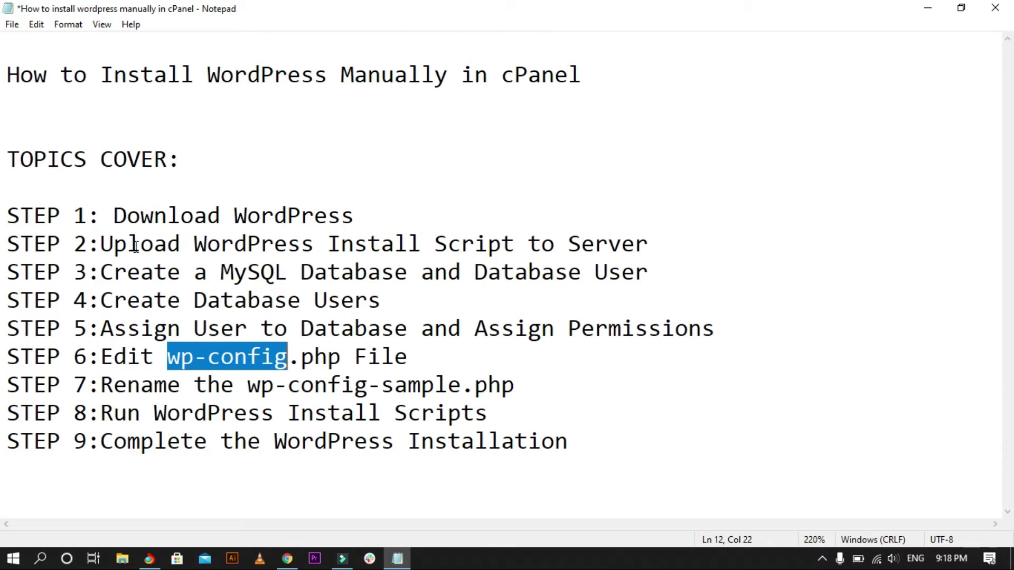
Load wordpress.org in a new browser tab.
click(286, 558)
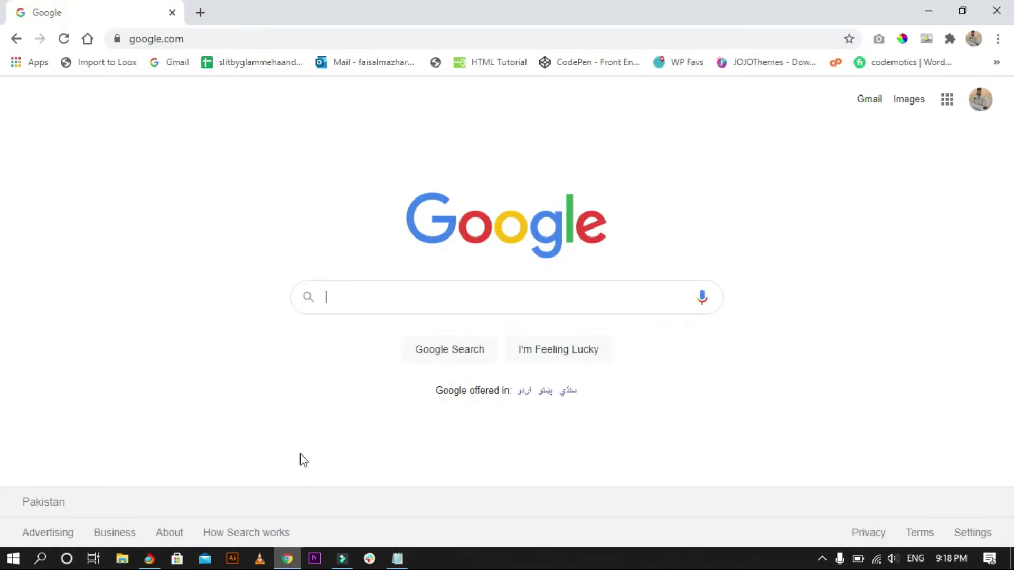
click(200, 12)
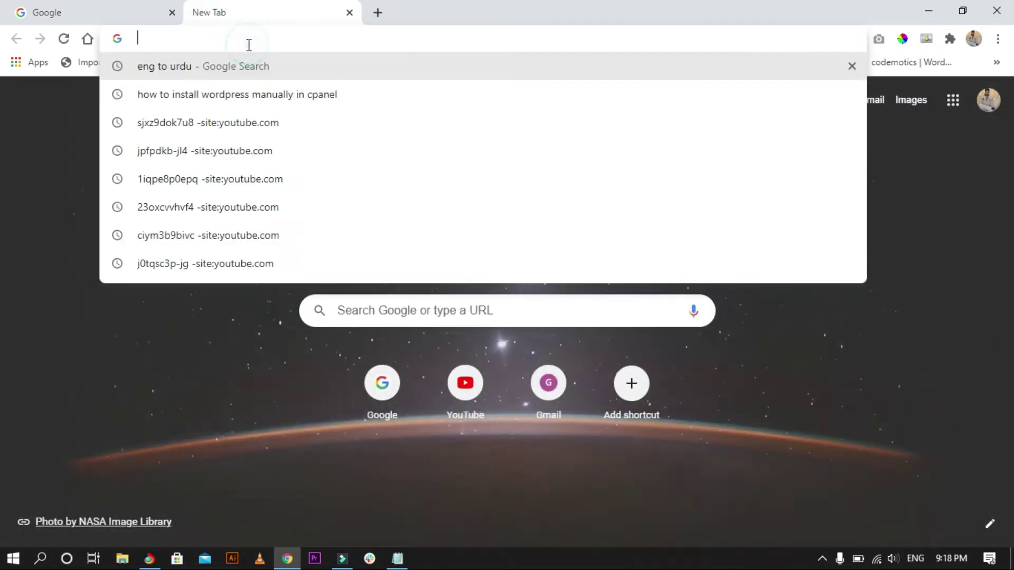
text(wordpress.org)
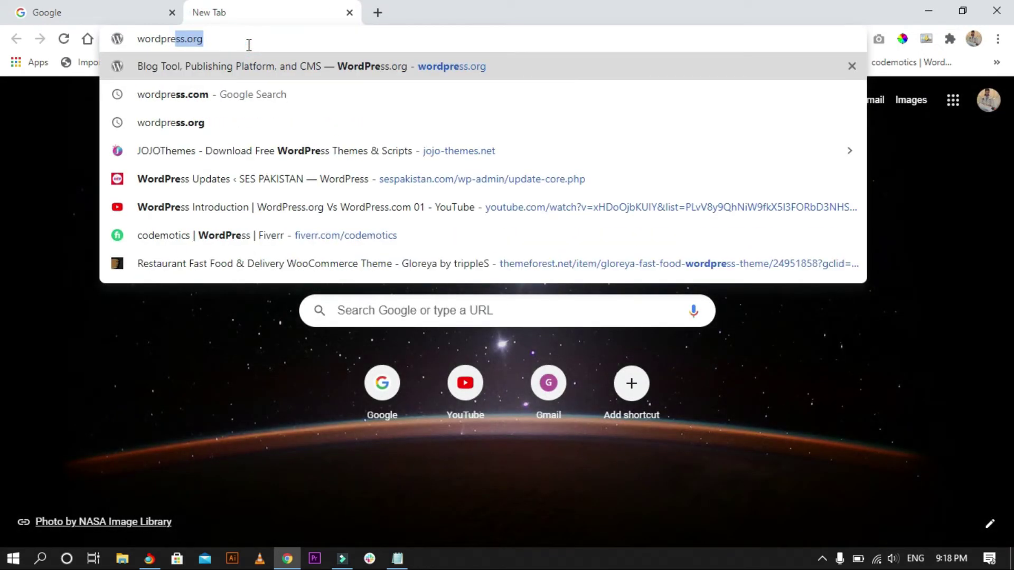
key(Return)
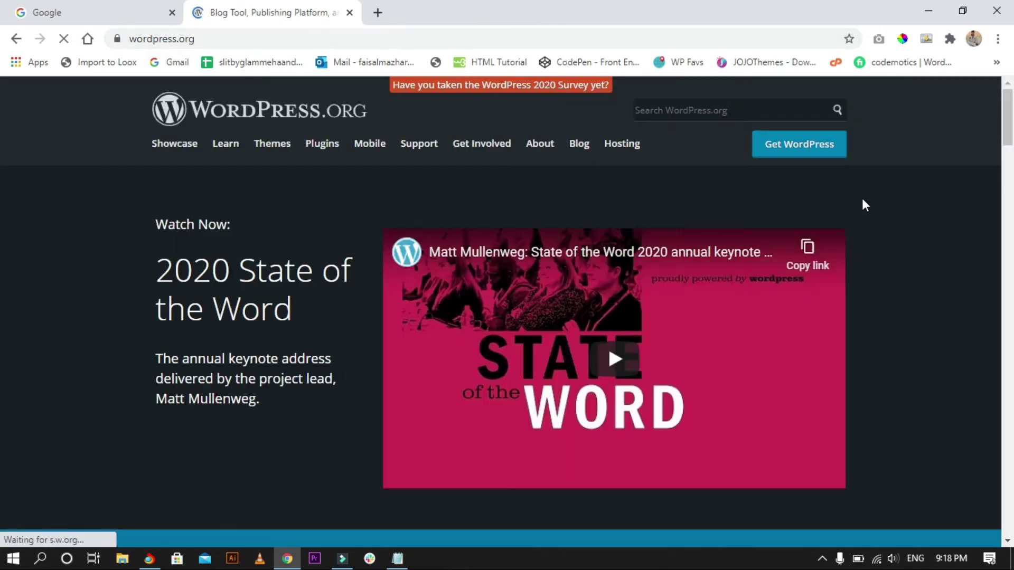
Download the WordPress 5.6 zip from the Get WordPress page.
click(800, 152)
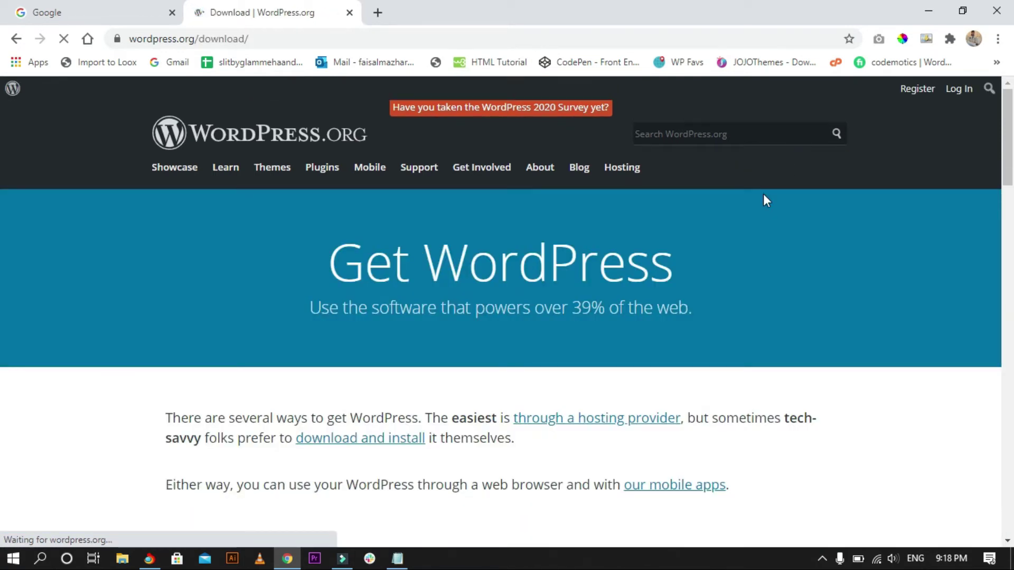
scroll(757, 195, down, 3)
scroll(317, 205, up, 2)
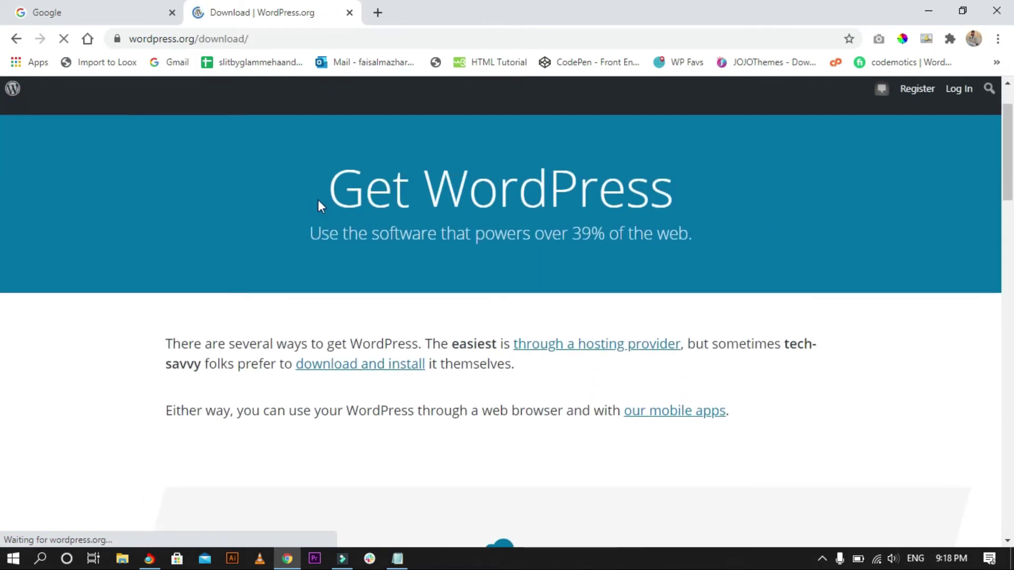
click(351, 375)
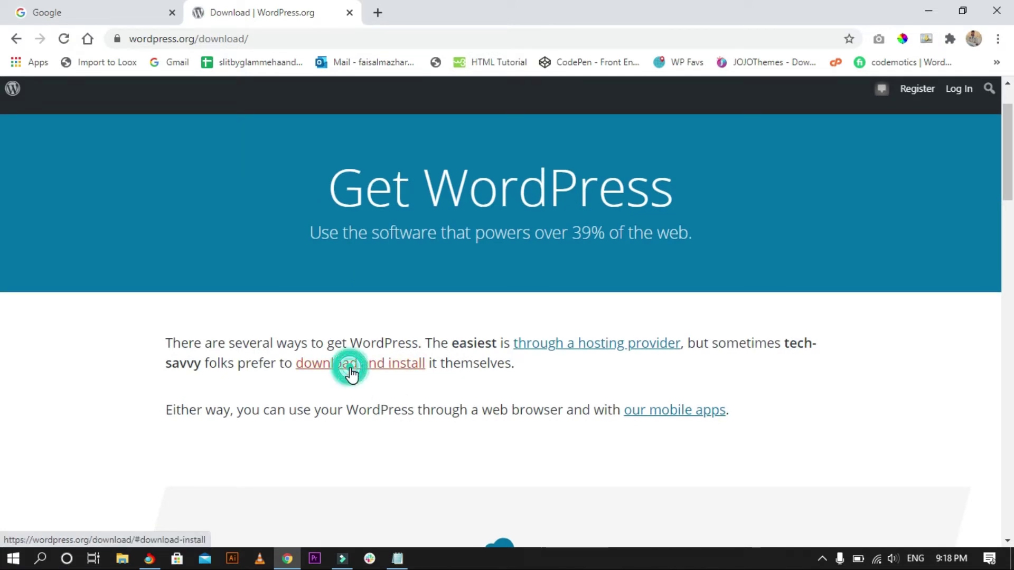
click(351, 375)
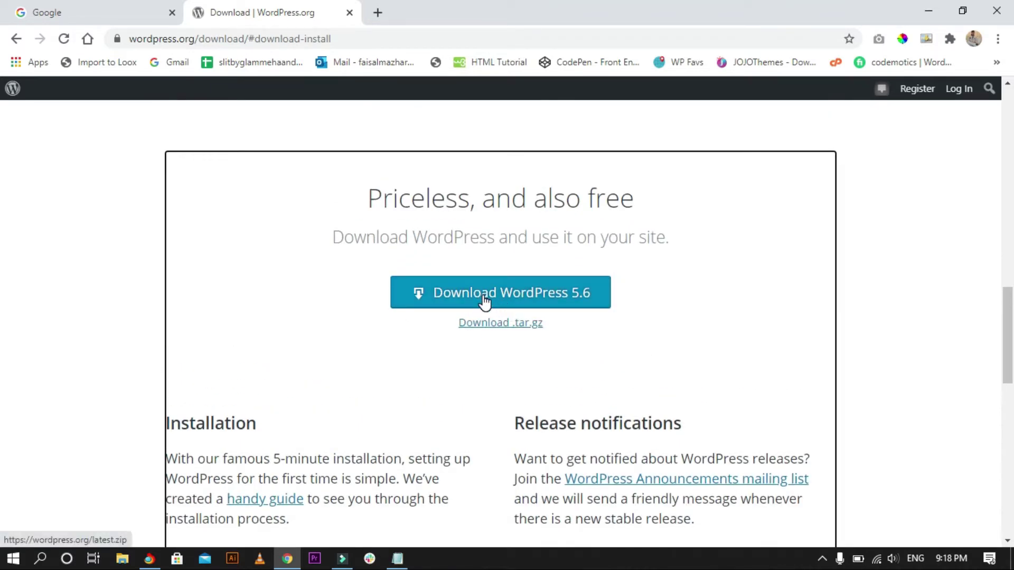
click(484, 301)
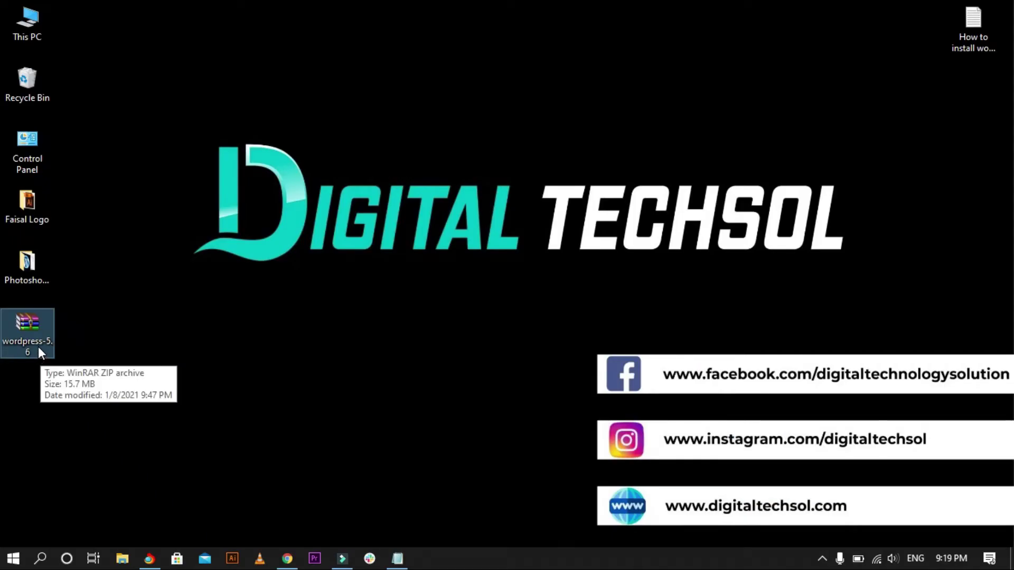
Extract wordpress-5.6.zip into a wordpress-5.6 folder.
click(129, 324)
click(34, 332)
right_click(34, 332)
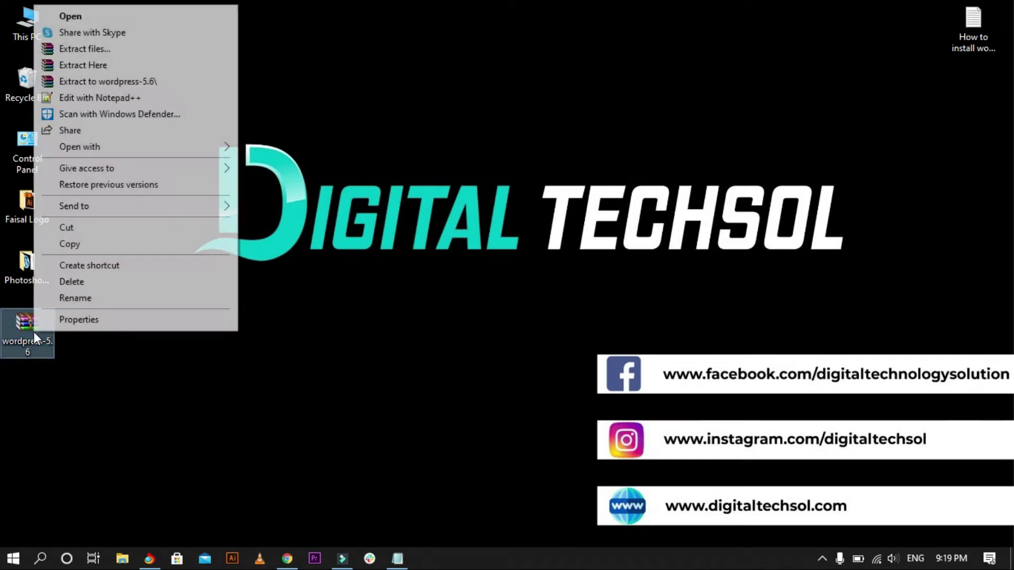
click(106, 82)
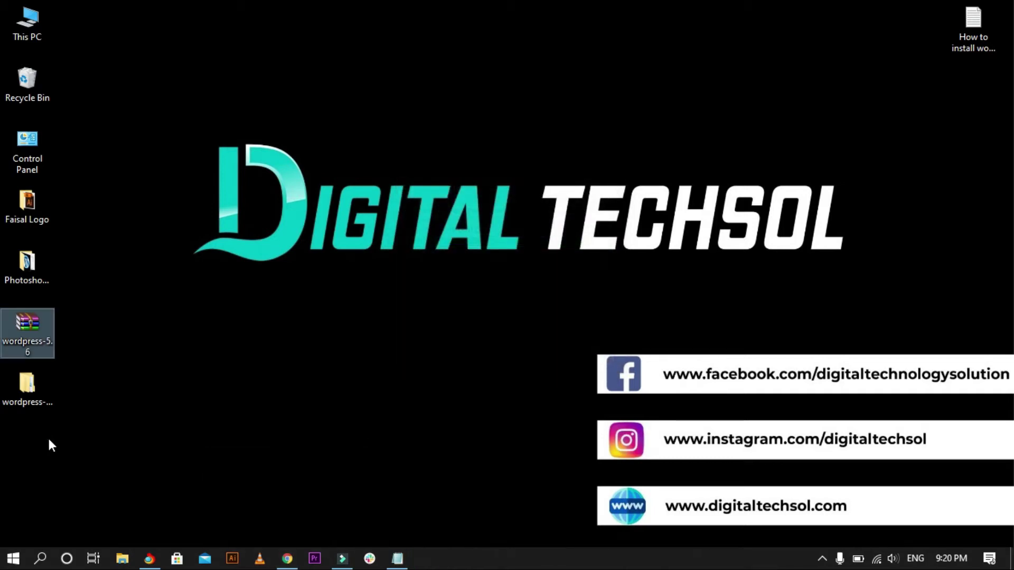
Open wordpress-5.6\wordpress and review its 19 core files.
double_click(34, 399)
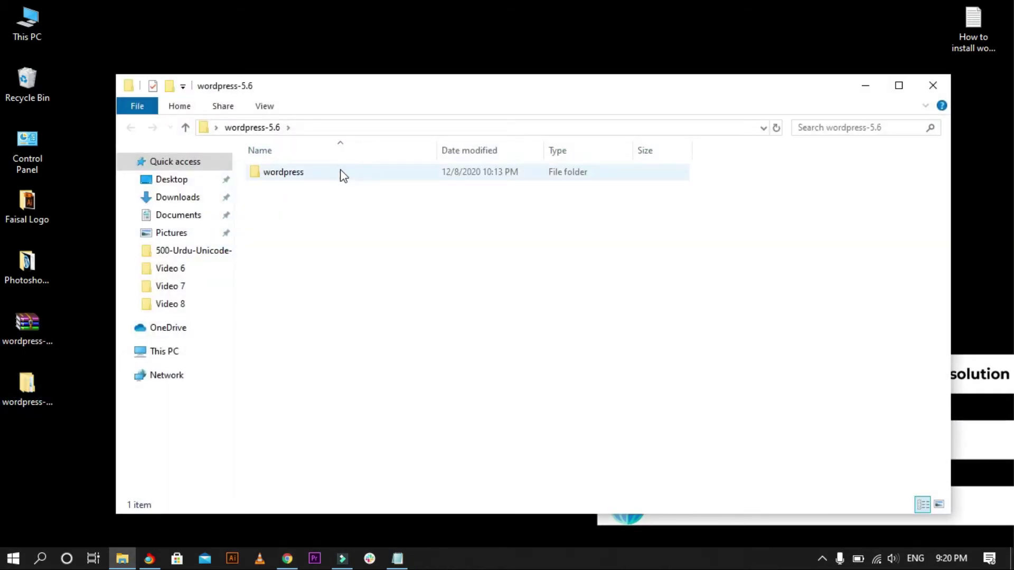
double_click(343, 174)
drag(403, 478, 318, 170)
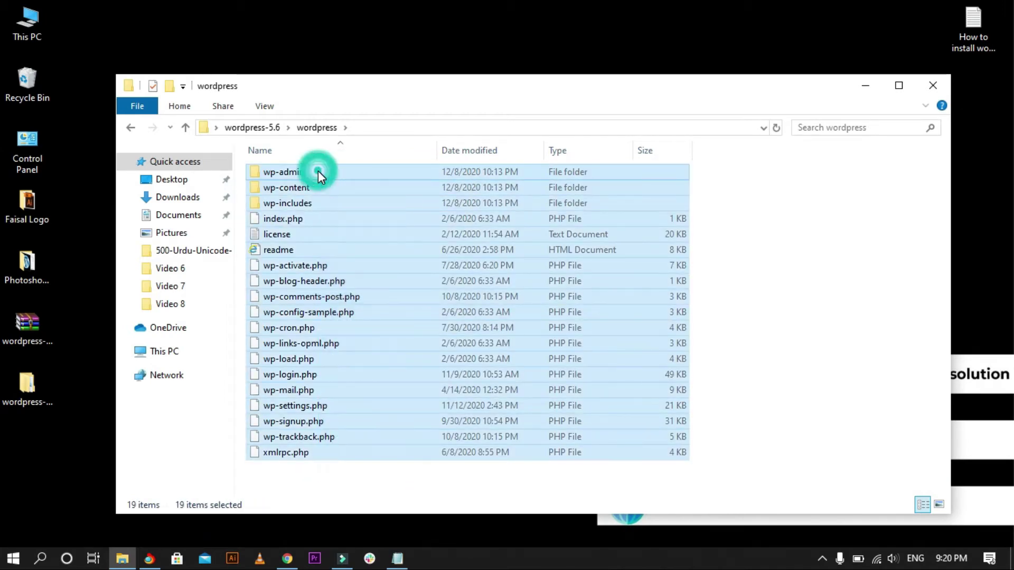
click(318, 170)
click(285, 561)
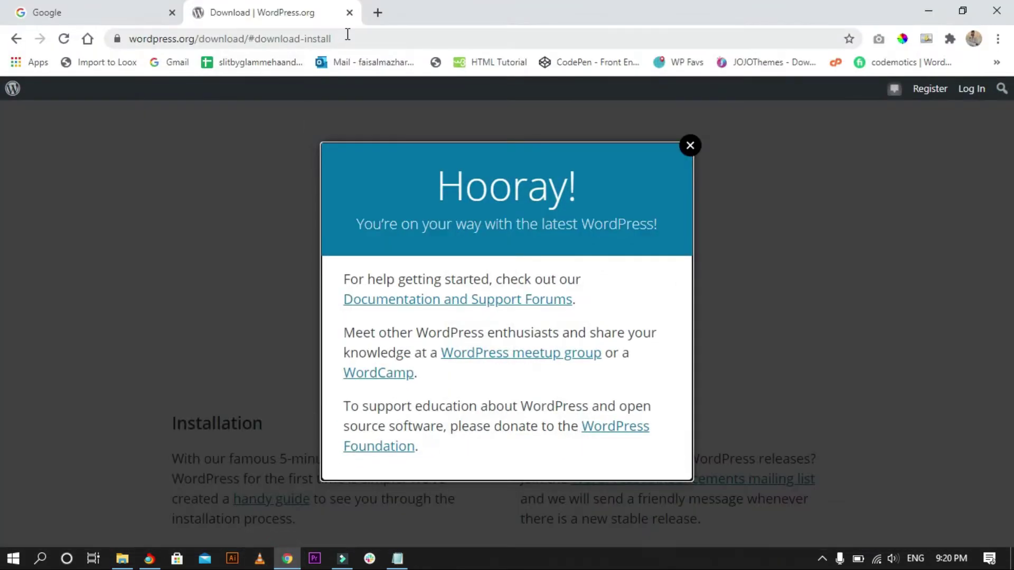
click(346, 36)
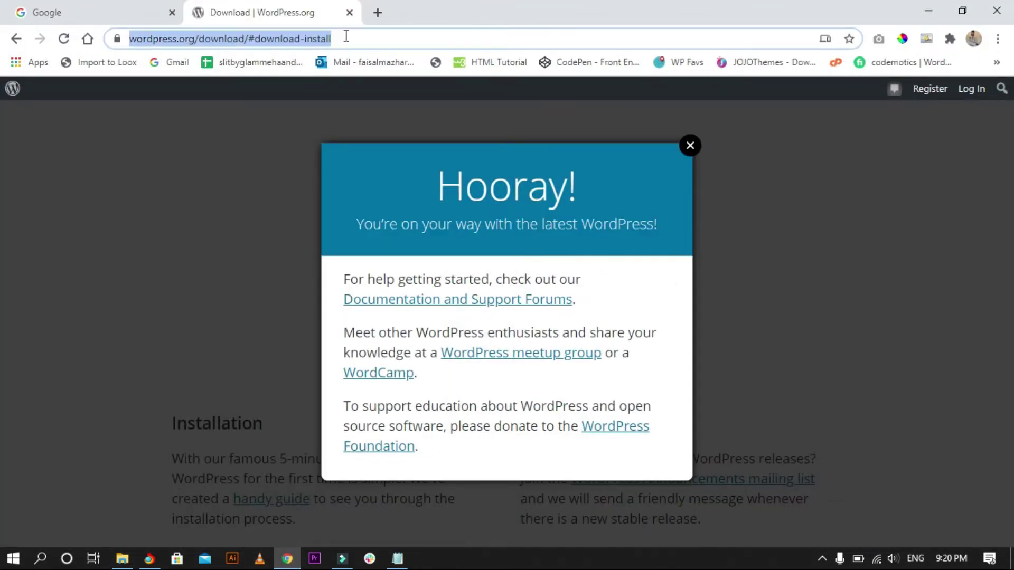
Go to the cPanel login page for digitaltechsol.com.
text(digitaltechsol.com/)
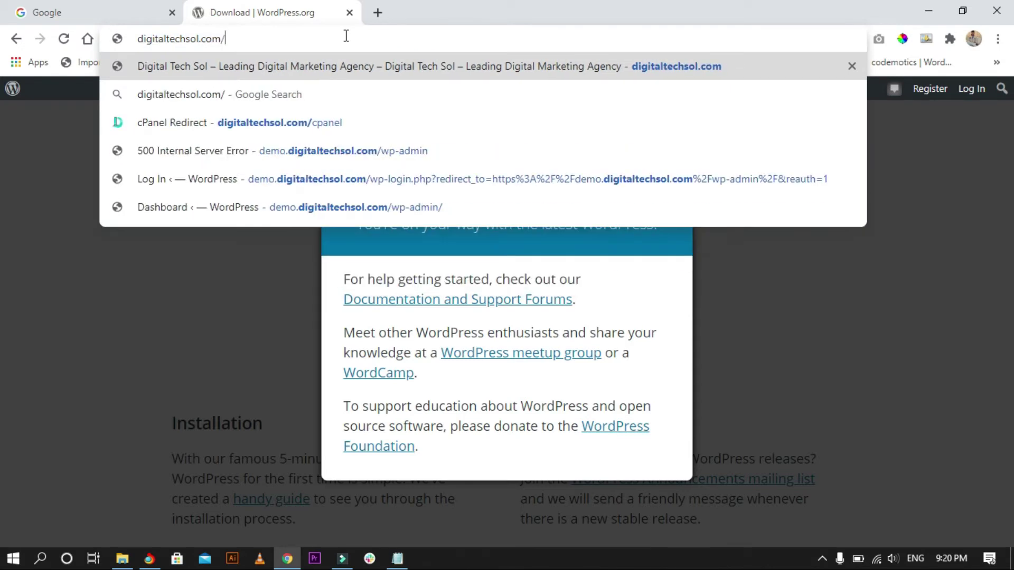
key(Down)
key(Down)
key(Down)
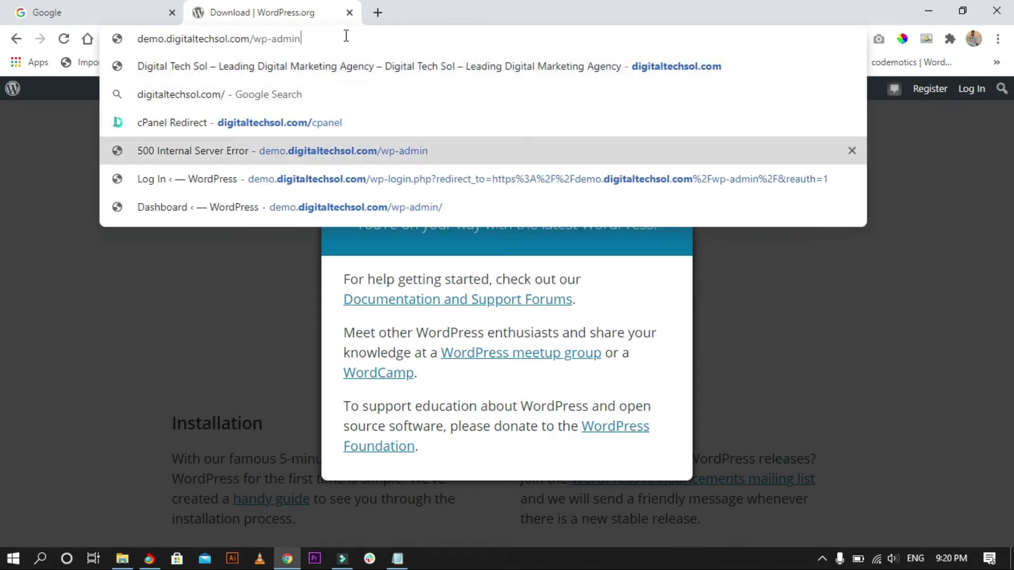
key(Up)
key(Return)
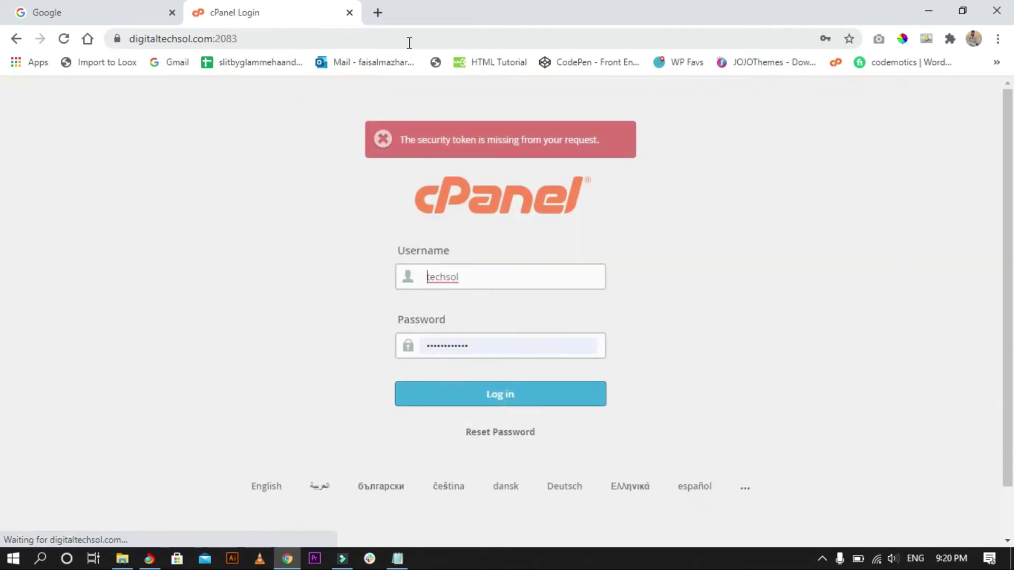
Log in to cPanel with the saved credentials and open File Manager.
click(470, 276)
click(515, 395)
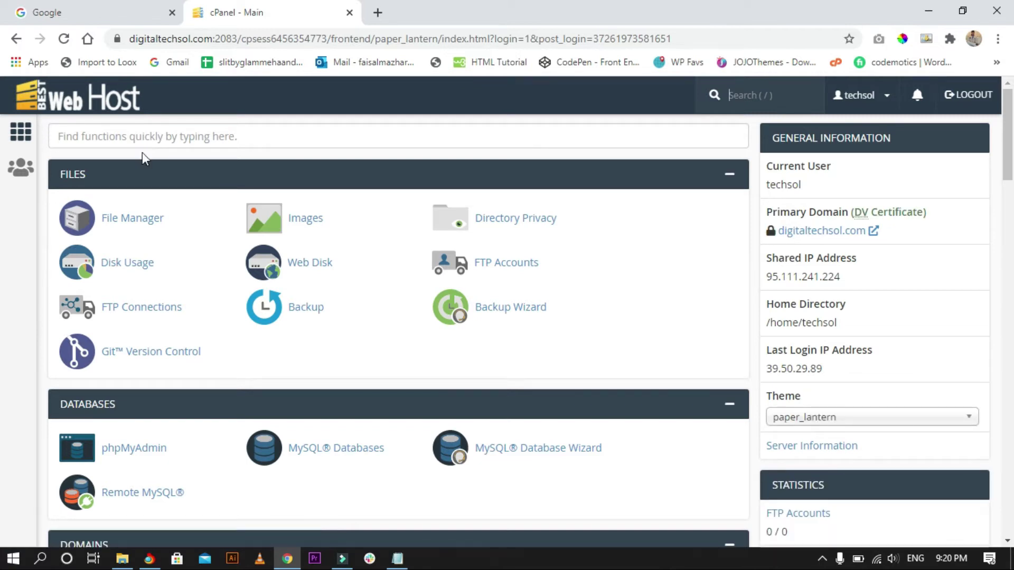
drag(163, 221, 160, 221)
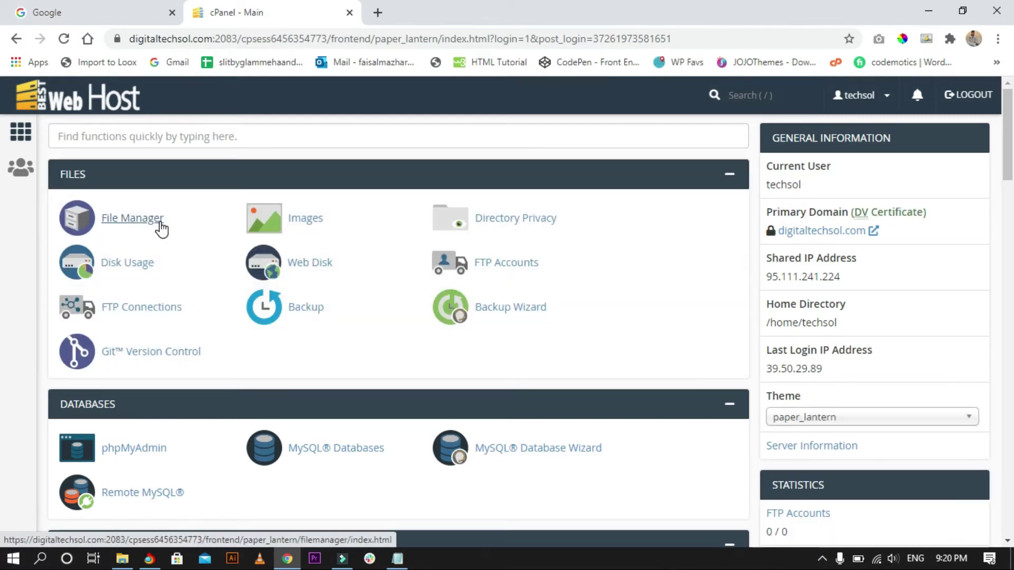
click(160, 221)
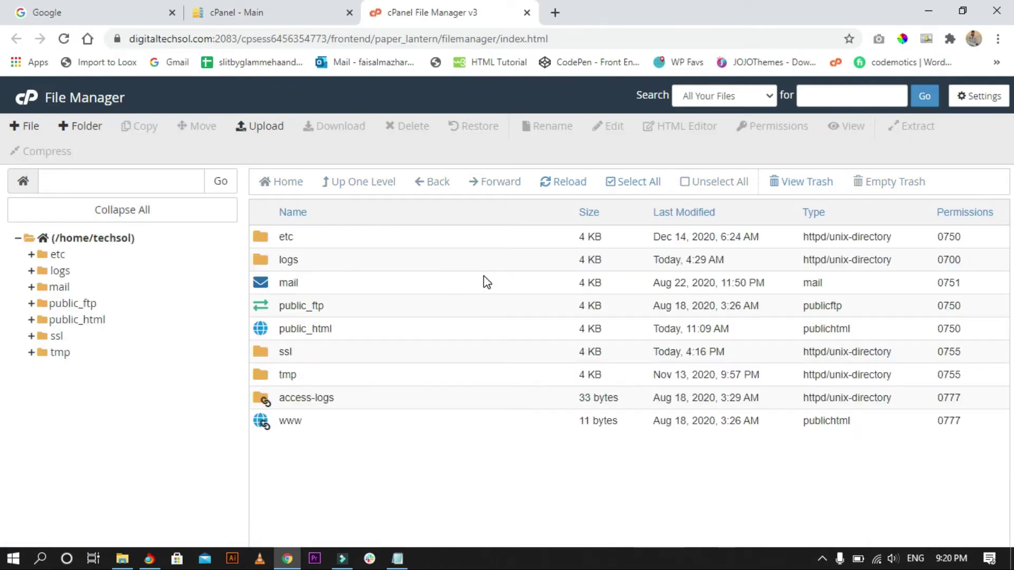
Open public_html and select the demo folder.
click(264, 330)
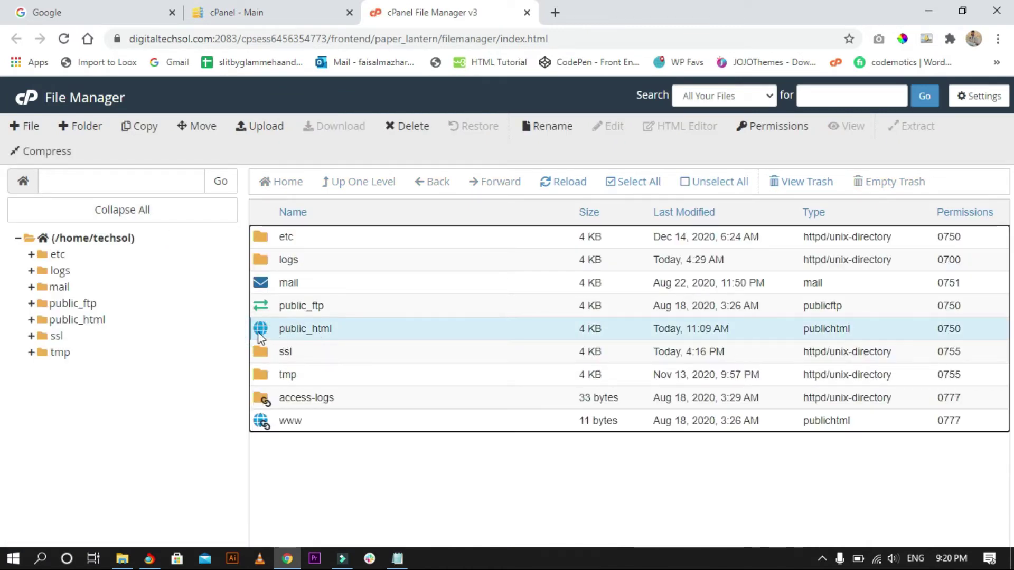
double_click(260, 333)
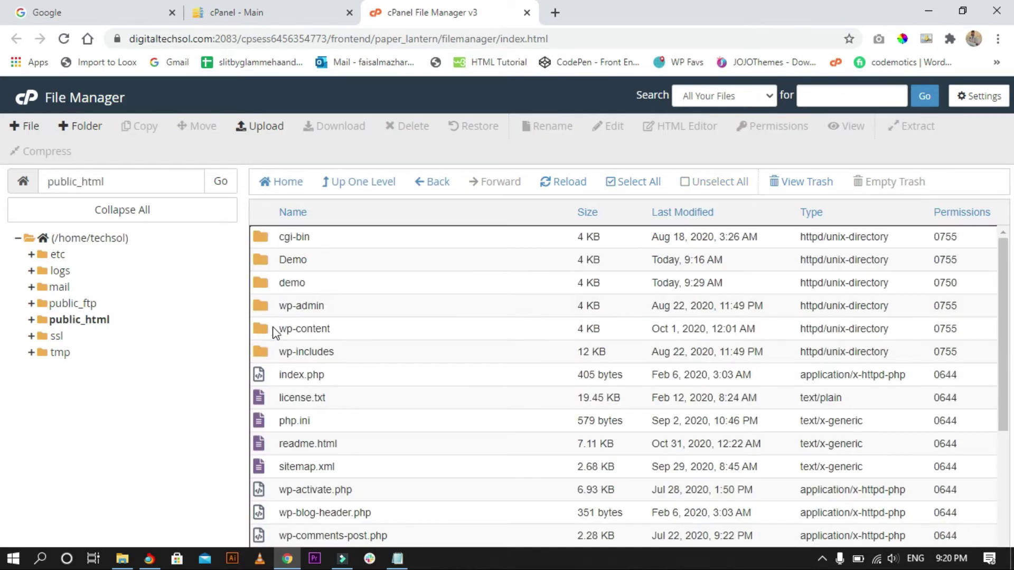
click(264, 286)
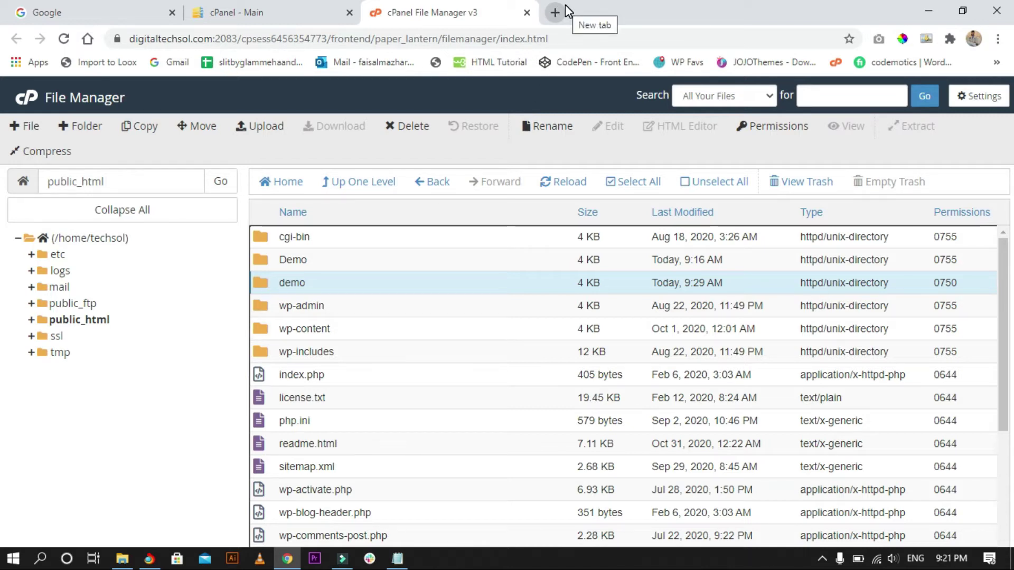
Check demo.digitaltechsol.com shows an empty index, then open the demo folder's upload page.
click(554, 16)
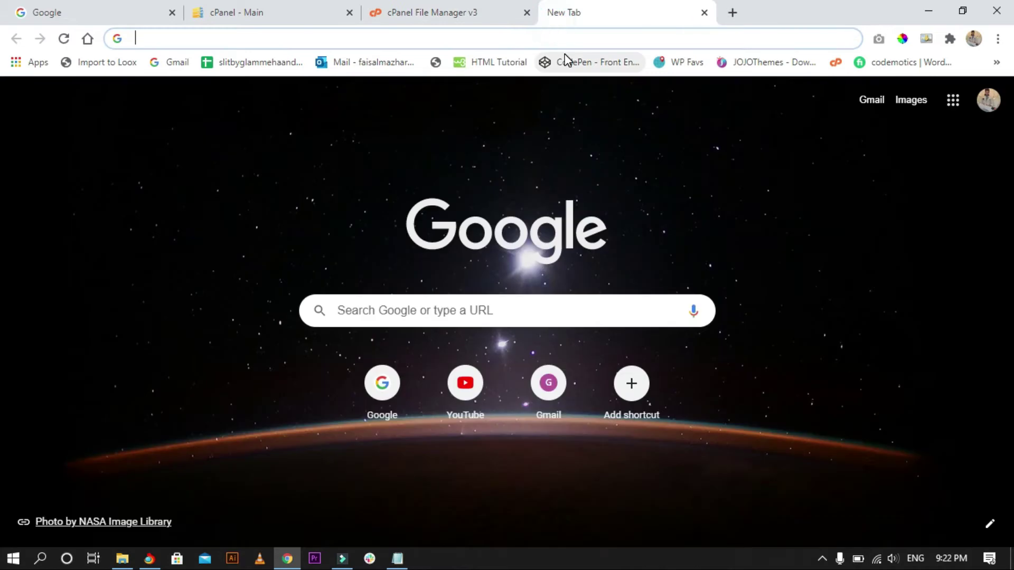
text(dem)
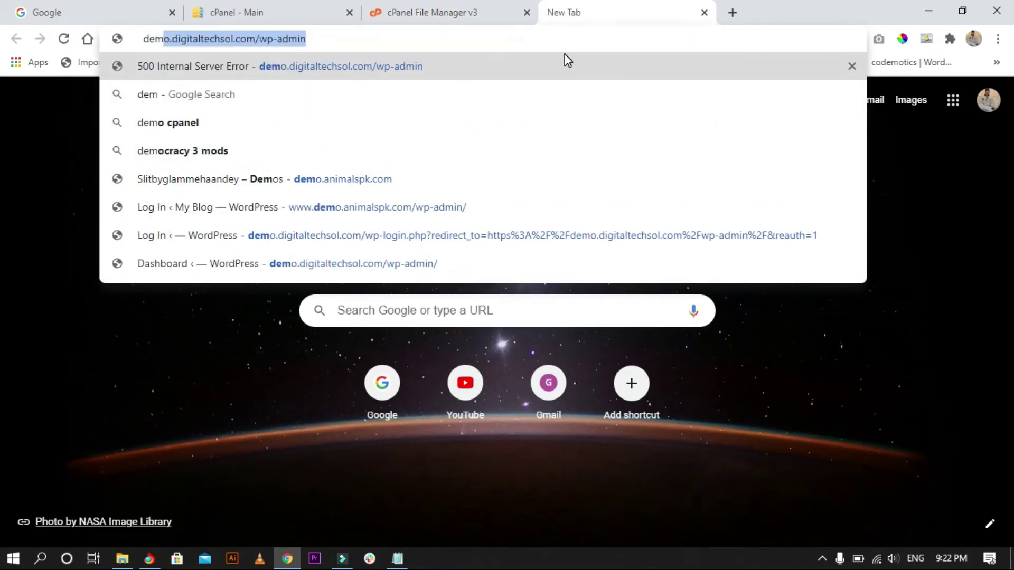
key(Right)
key(BackSpace)
key(BackSpace)
key(BackSpace)
key(BackSpace)
key(BackSpace)
key(BackSpace)
key(BackSpace)
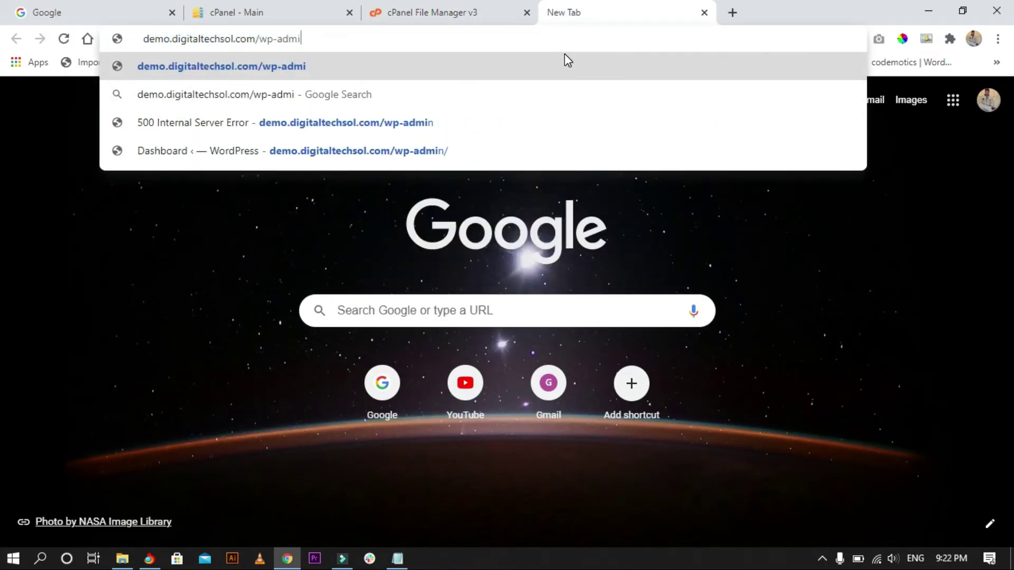
key(BackSpace)
key(BackSpace)
key(Return)
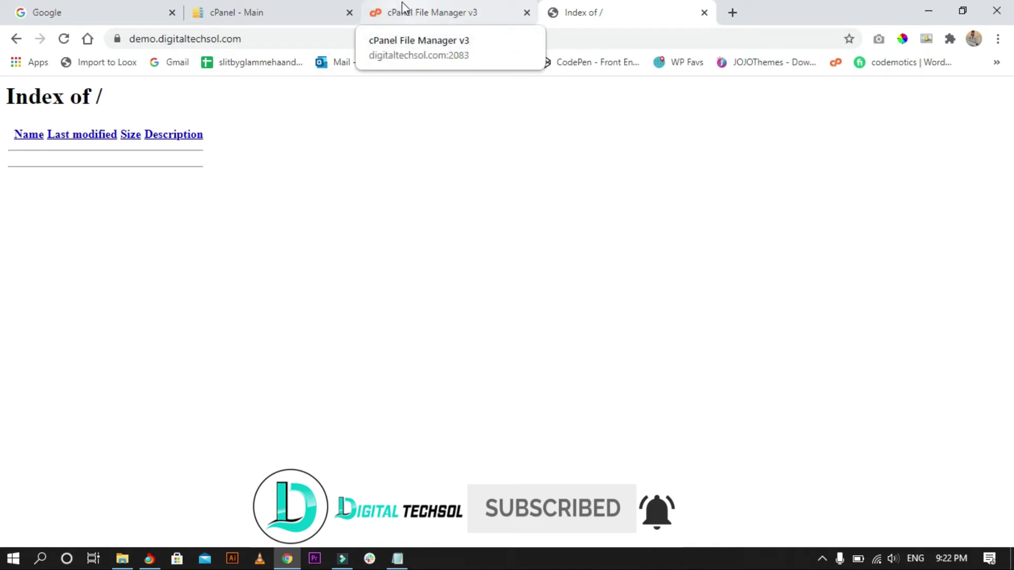
click(481, 8)
click(260, 117)
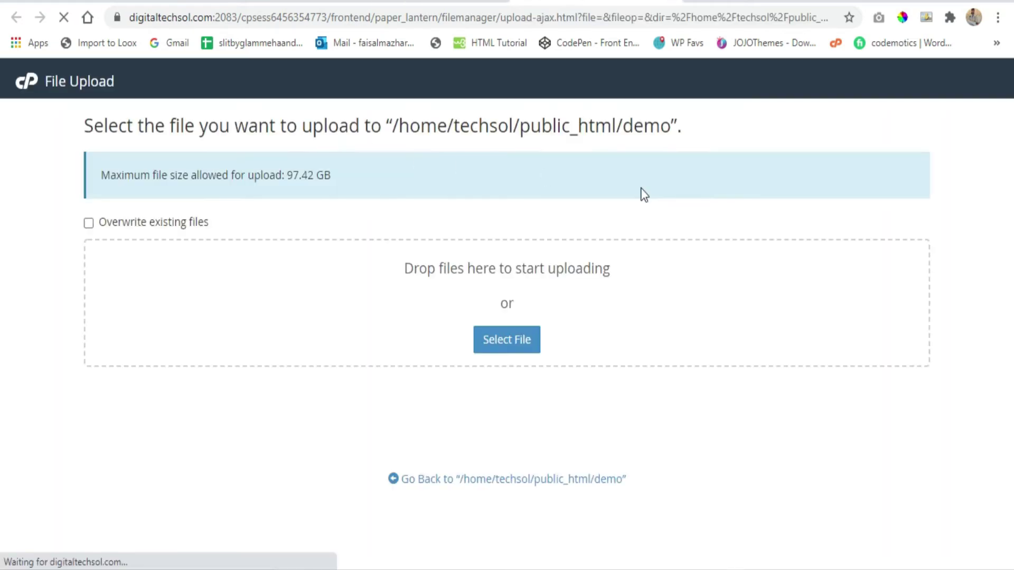
Upload wordpress-5.6.zip from the Desktop into the demo folder and reload the file list.
click(525, 340)
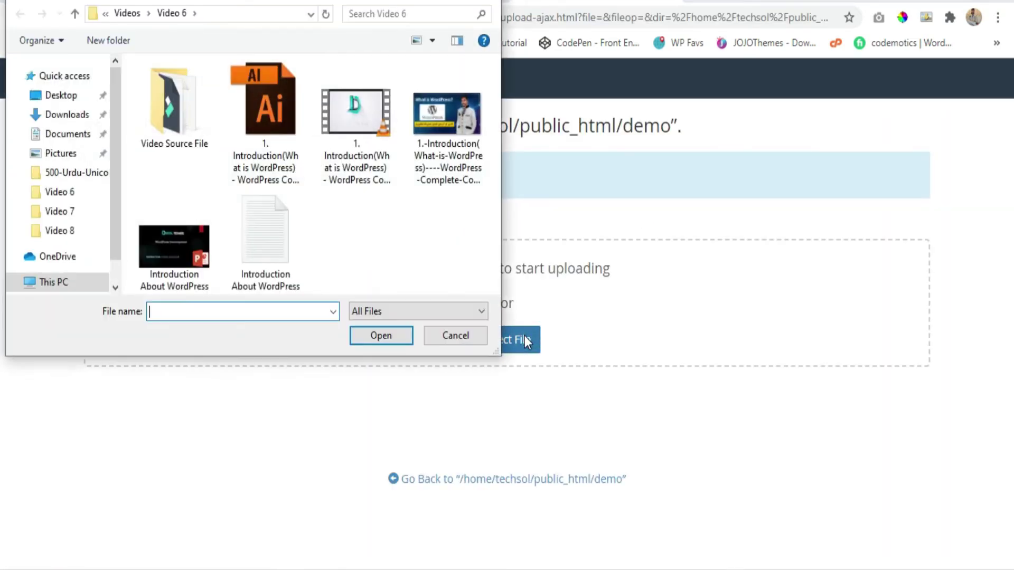
click(80, 96)
click(196, 221)
click(382, 335)
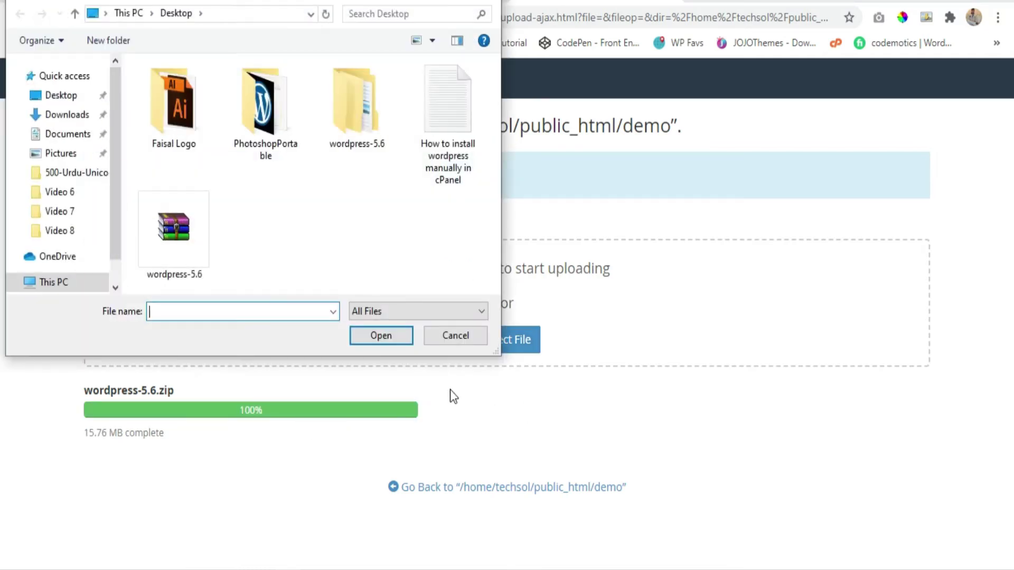
click(484, 334)
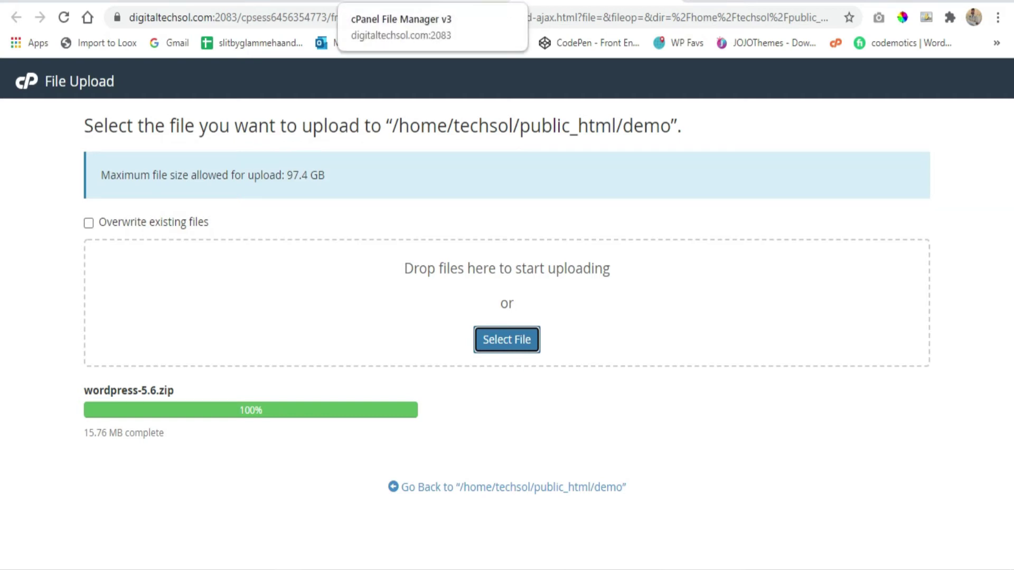
click(412, 1)
click(561, 173)
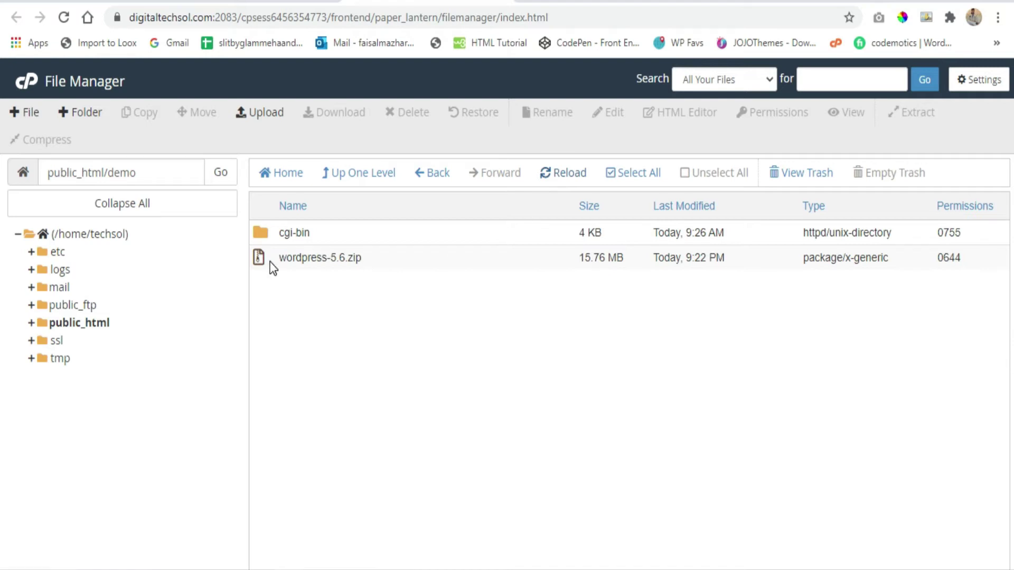
click(262, 260)
Extract wordpress-5.6.zip into the demo folder and refresh the list.
right_click(262, 260)
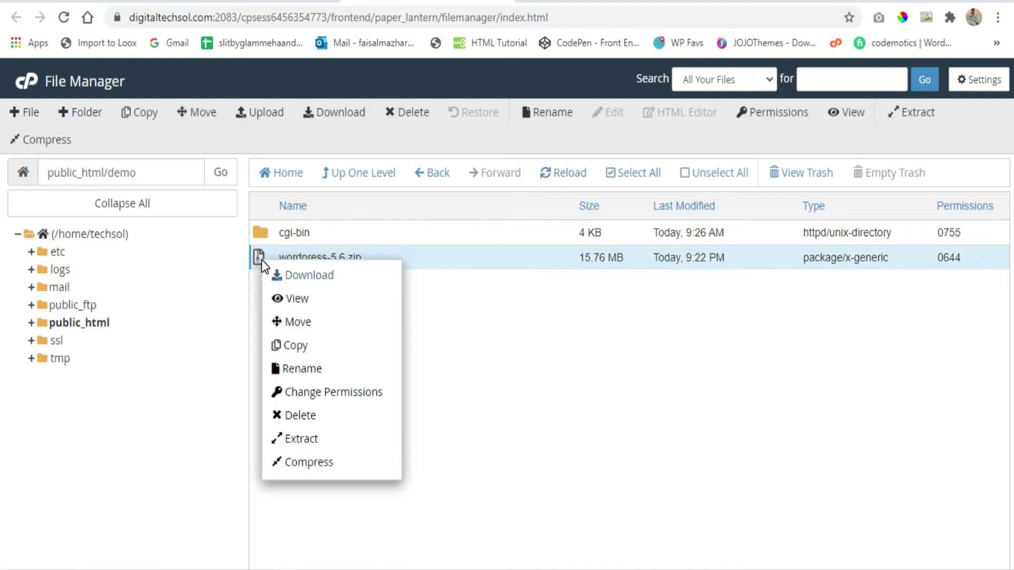
click(303, 438)
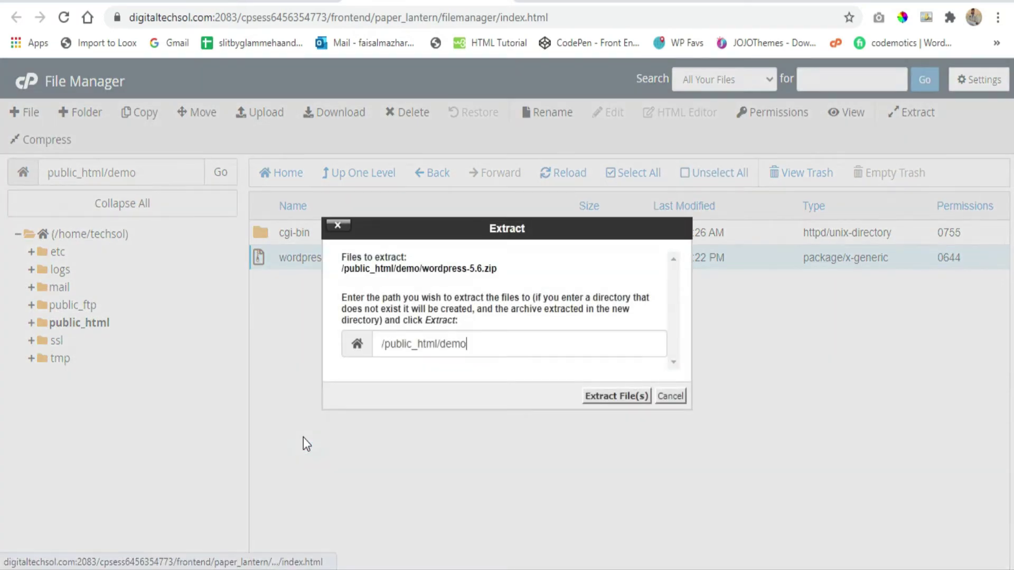
click(632, 397)
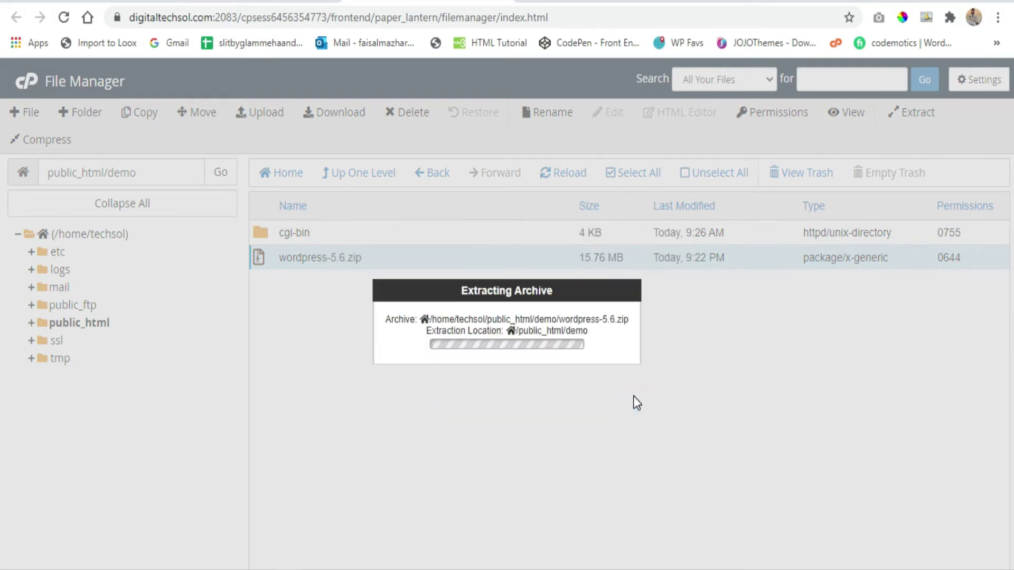
click(746, 479)
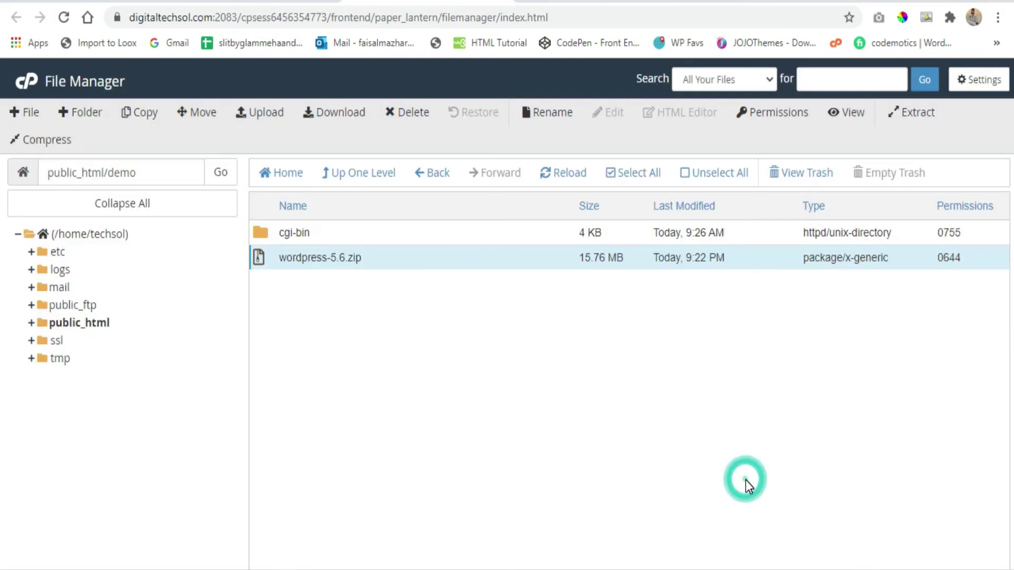
click(574, 175)
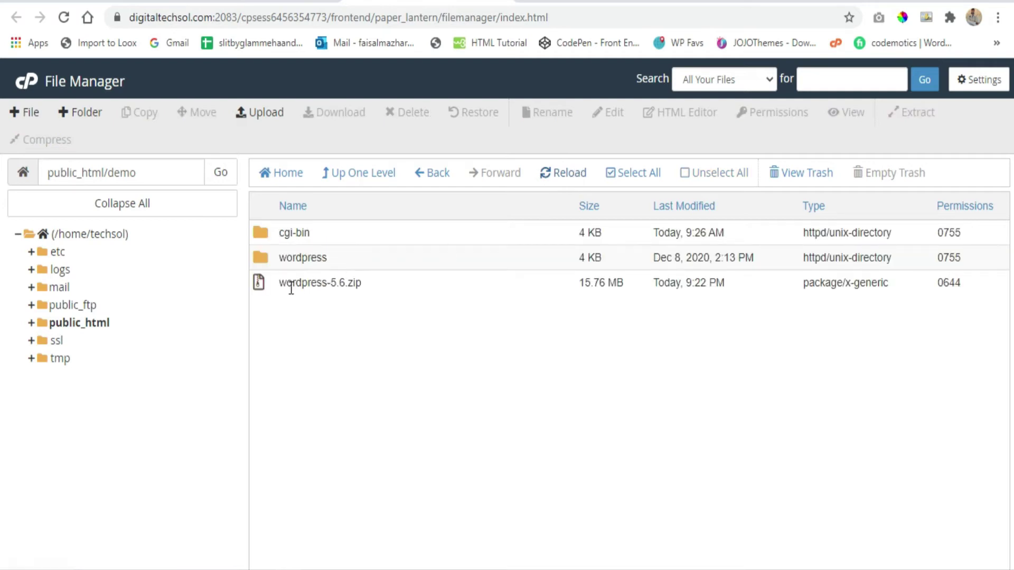
Permanently delete the zip, skipping the trash, and open the wordpress folder.
click(262, 281)
right_click(264, 282)
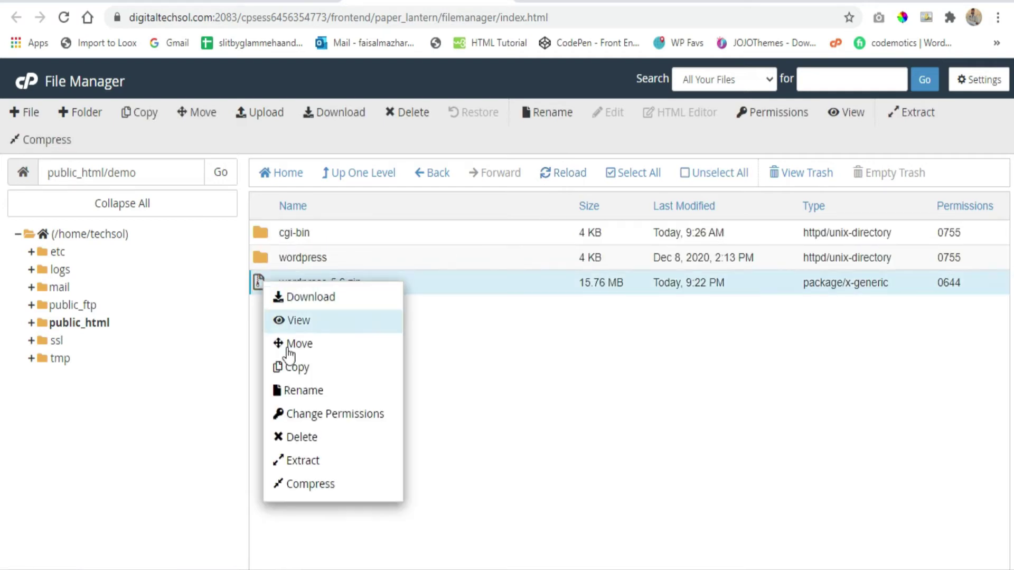
click(287, 438)
click(472, 319)
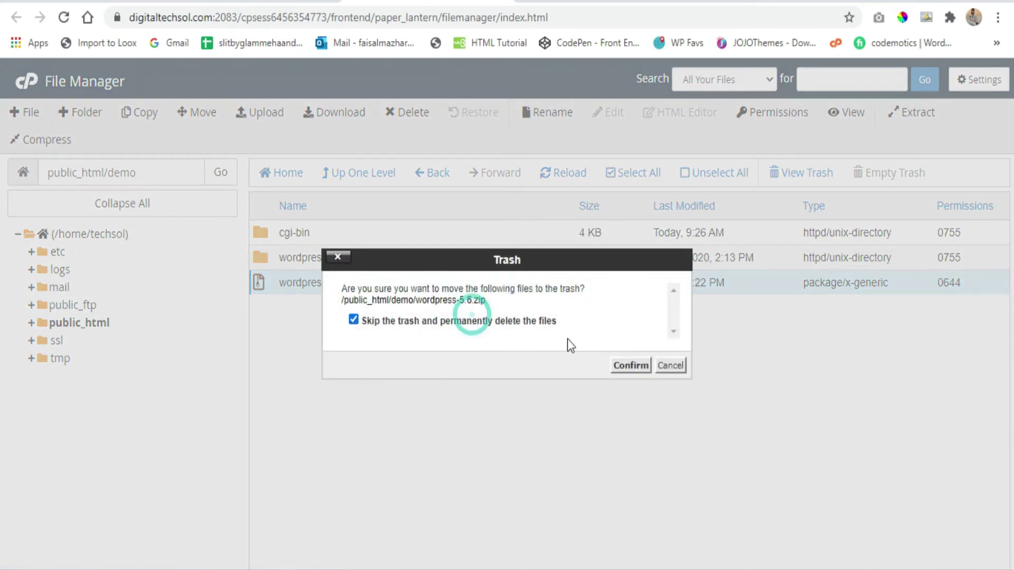
click(630, 365)
double_click(267, 260)
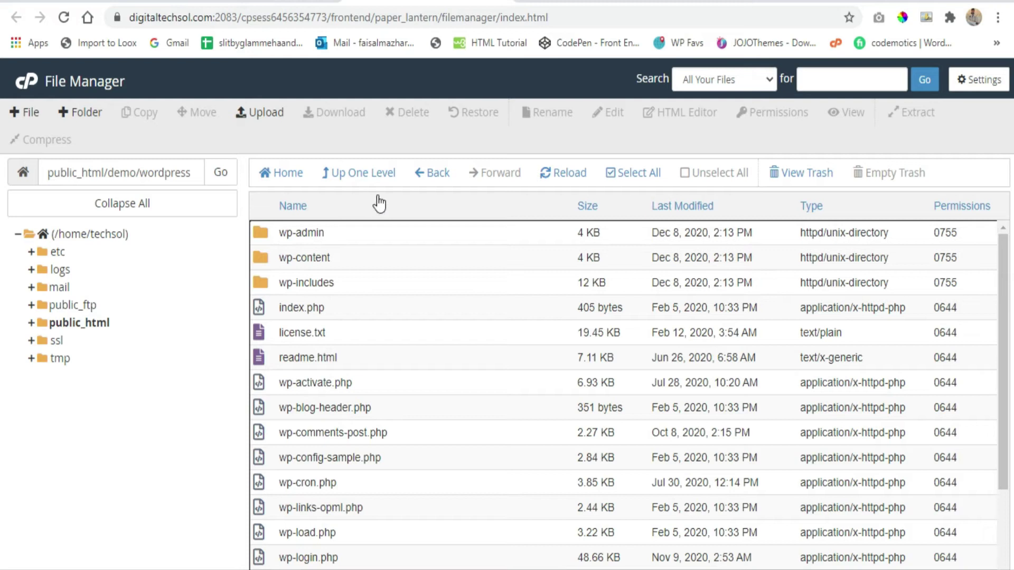
Move all files from the wordpress folder into /public_html/demo/.
click(634, 178)
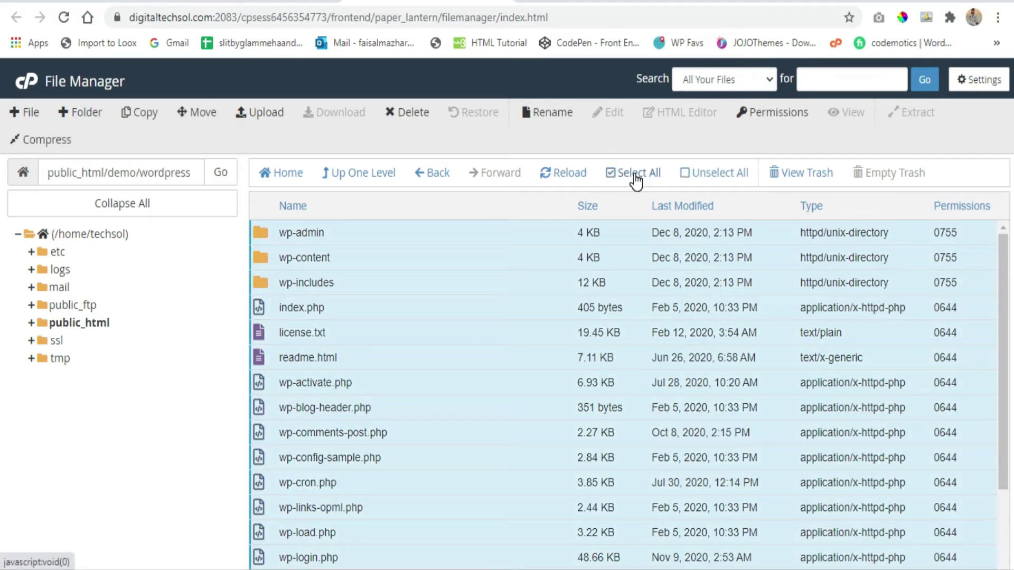
click(197, 113)
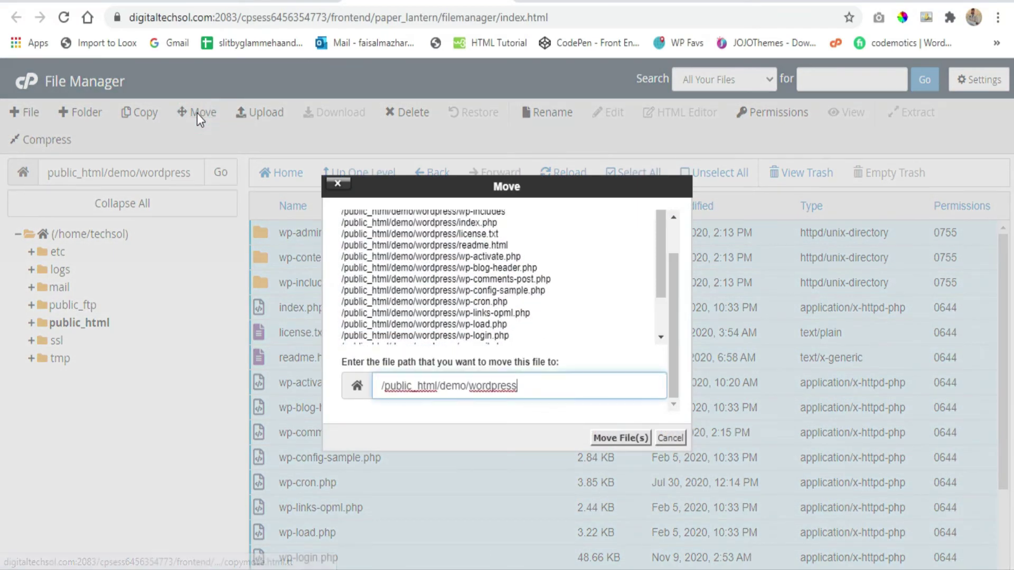
double_click(473, 389)
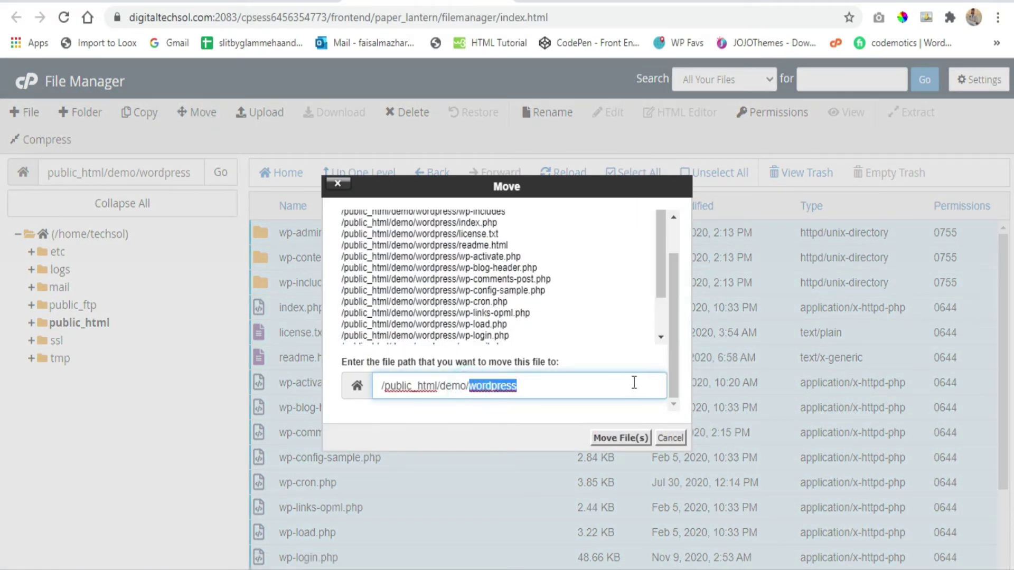
key(BackSpace)
click(637, 442)
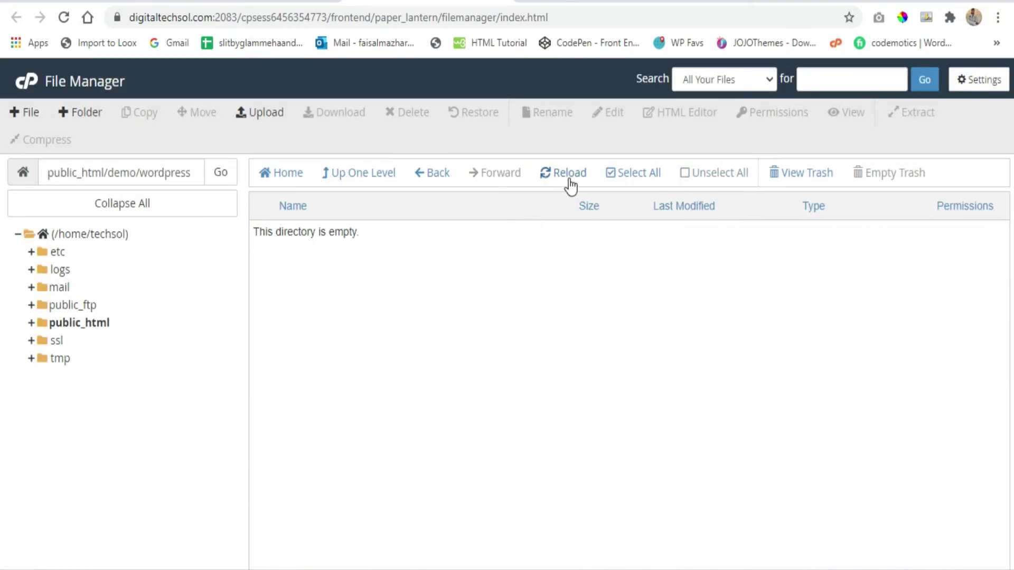
Go up to the demo folder, check the emptied wordpress folder, and return to the demo site.
click(393, 178)
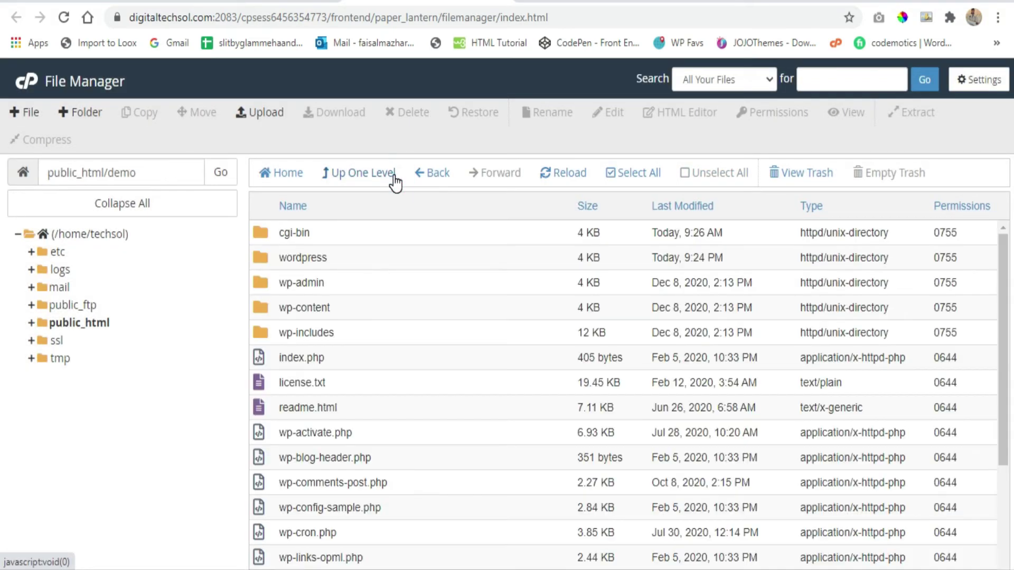
click(260, 258)
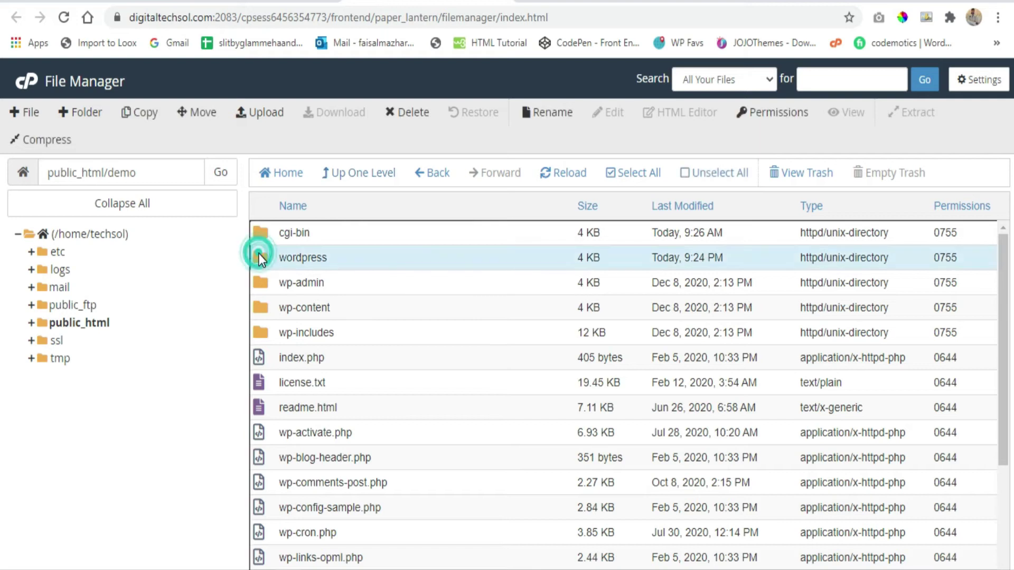
scroll(267, 260, down, 3)
scroll(330, 331, up, 3)
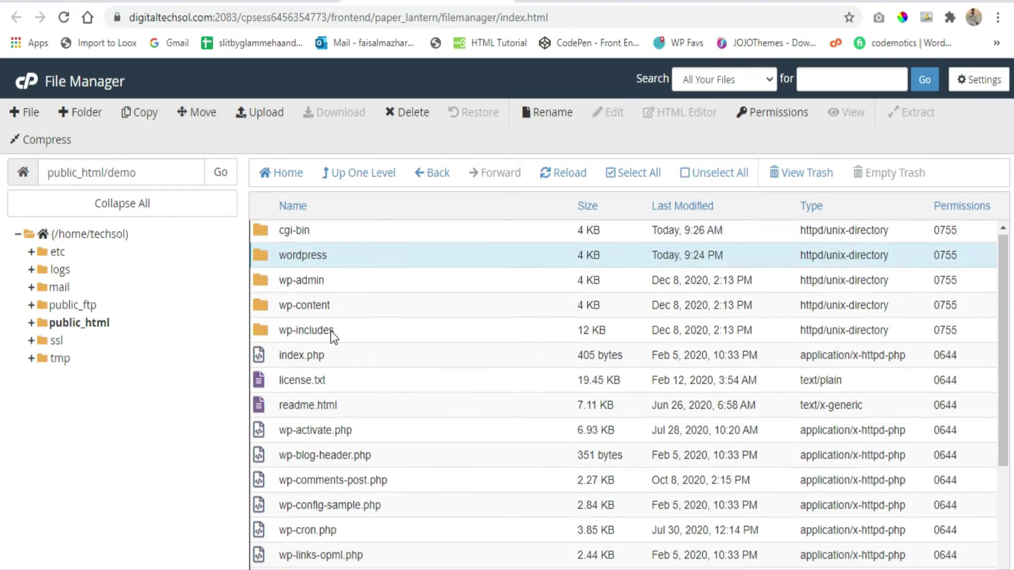
click(761, 4)
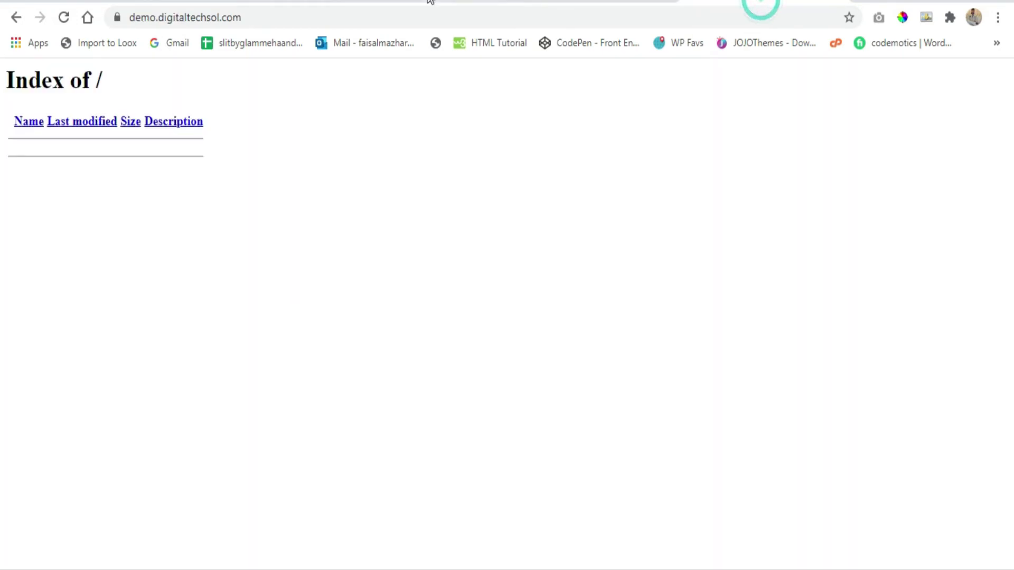
Reload demo.digitaltechsol.com so WordPress's setup language page appears.
click(322, 18)
key(Return)
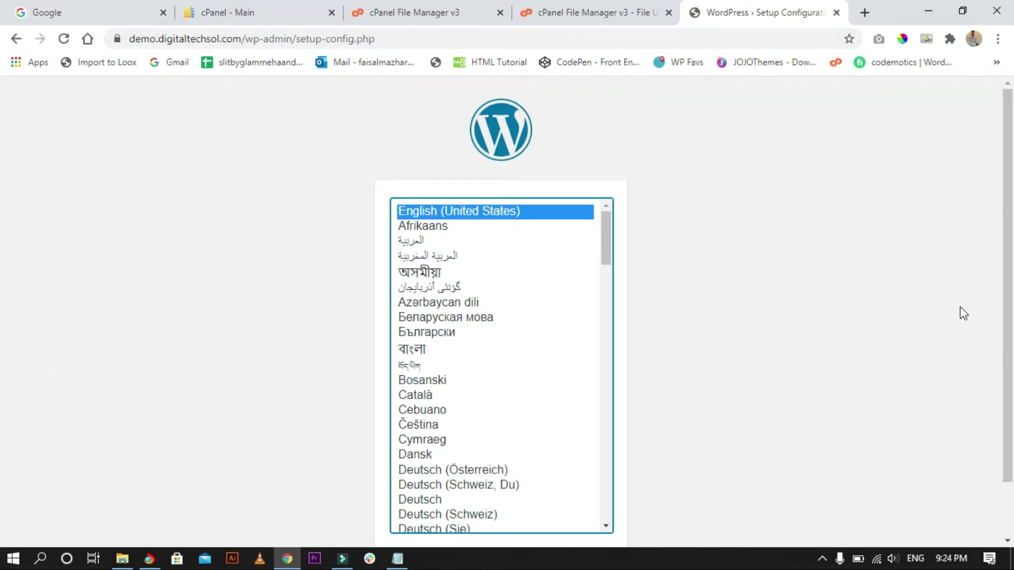
scroll(923, 280, down, 1)
scroll(919, 281, up, 1)
scroll(11, 145, down, 1)
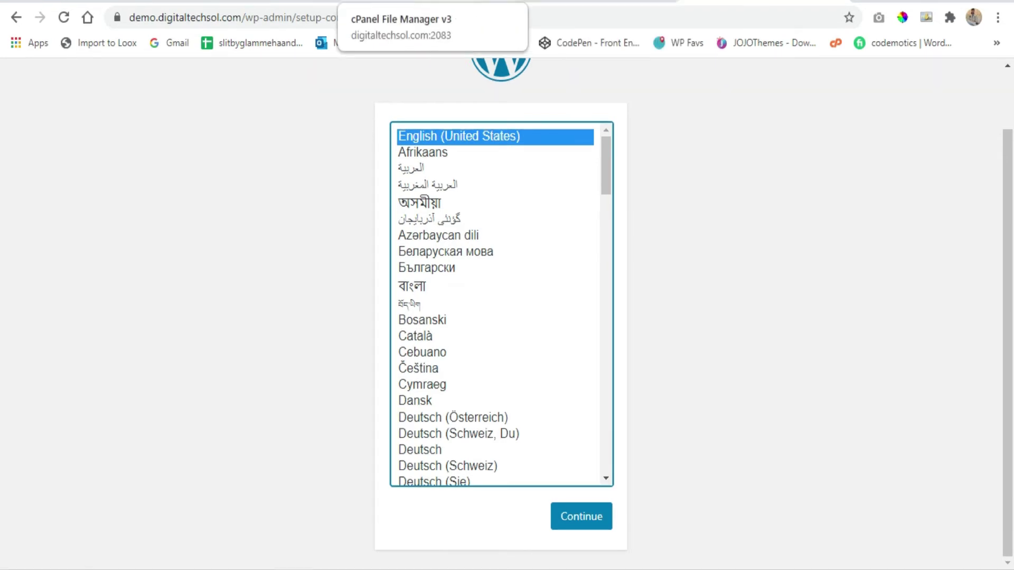
Return through the File Upload and File Manager tabs to the cPanel main page.
click(621, 2)
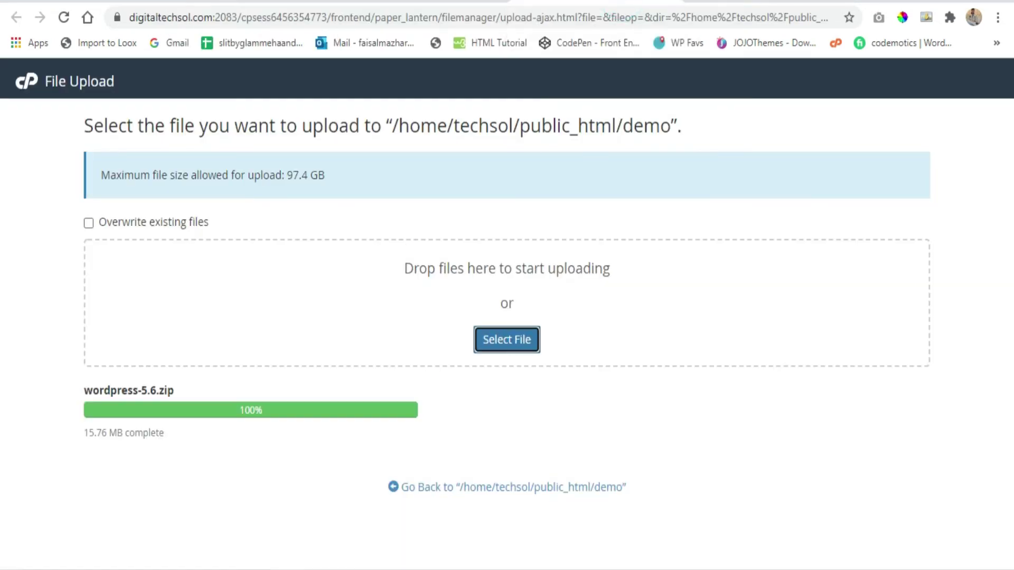
click(427, 2)
scroll(350, 316, down, 3)
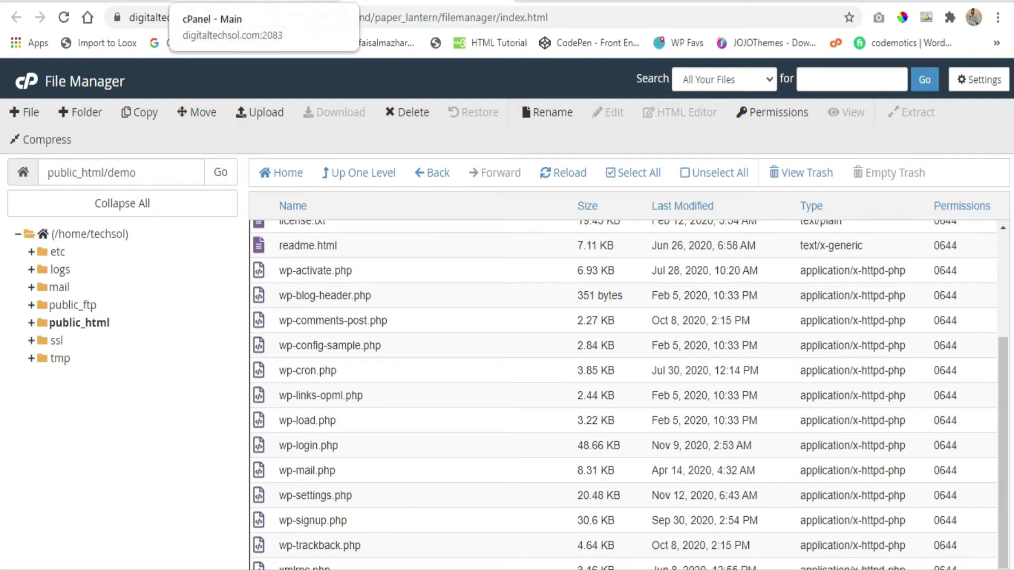
click(264, 1)
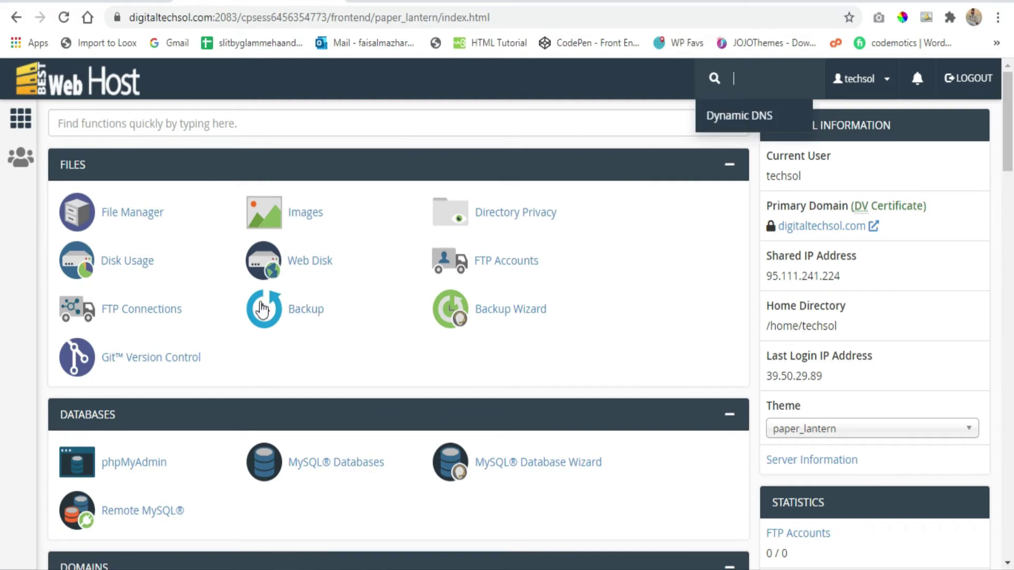
On MySQL Databases, create the database 'demo' (techsol_demo) and go back to the list.
scroll(232, 296, down, 6)
scroll(221, 286, up, 2)
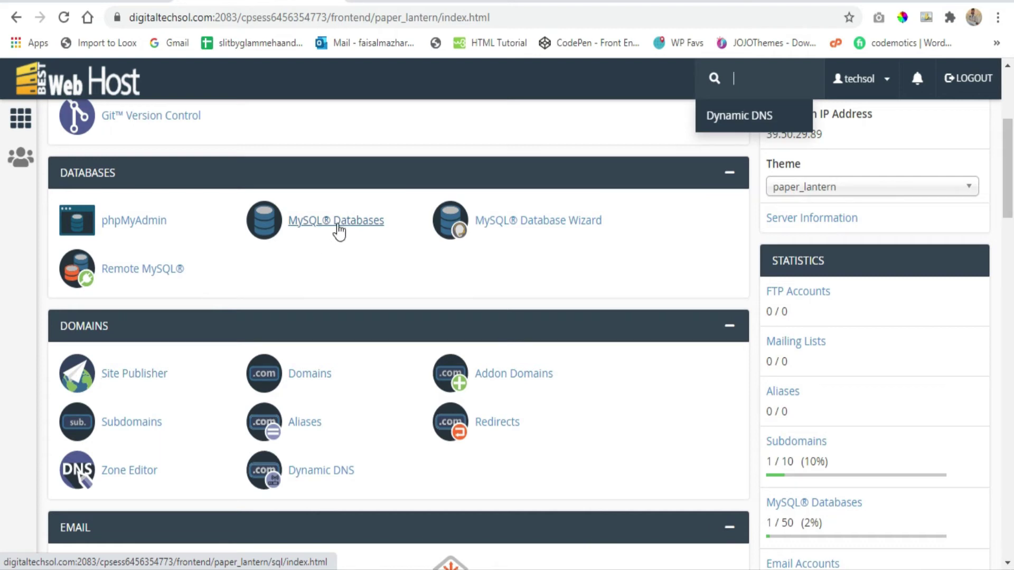
click(342, 227)
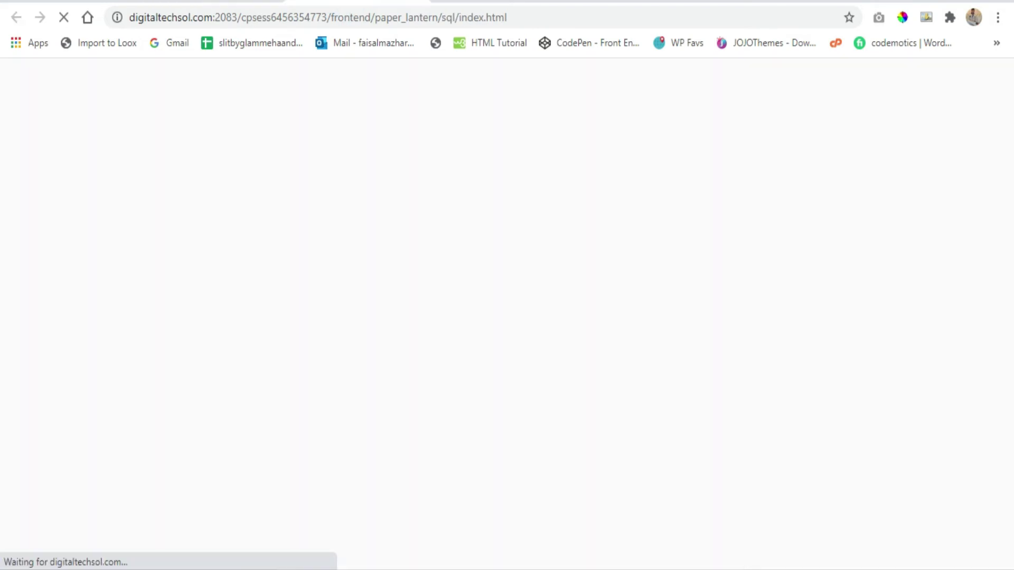
click(168, 312)
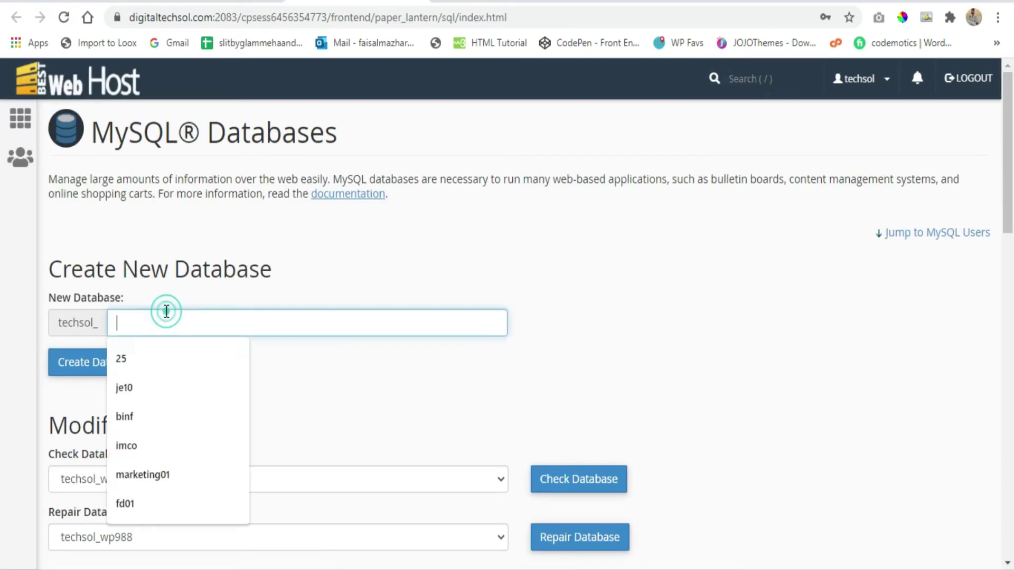
click(400, 255)
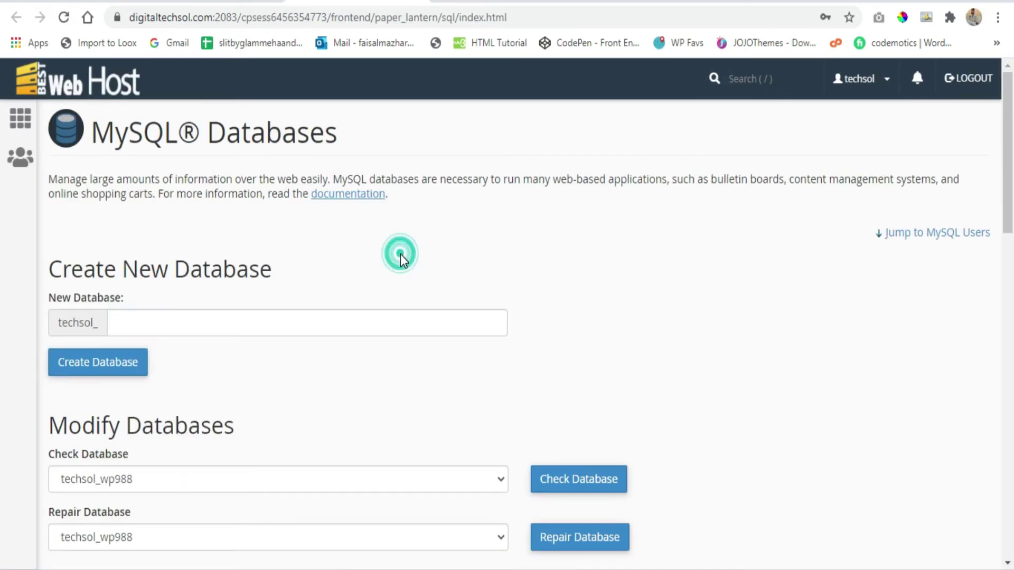
click(250, 322)
text(de)
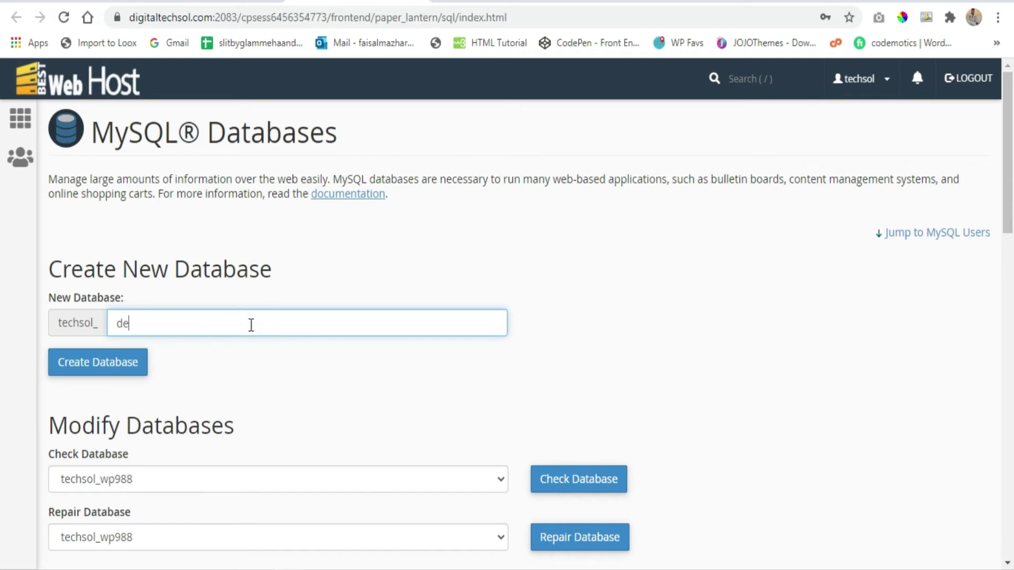
text(mo)
click(245, 365)
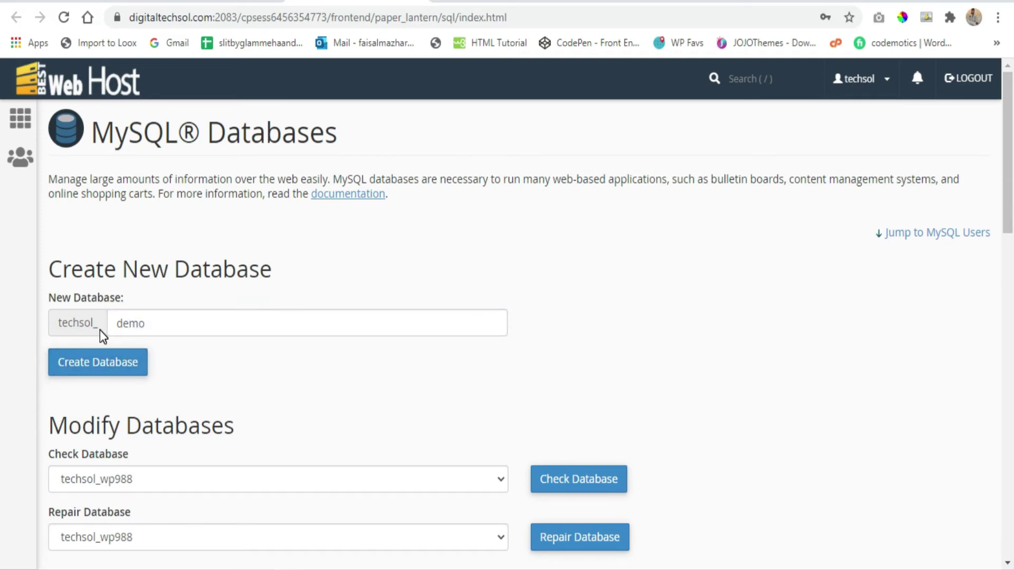
click(115, 365)
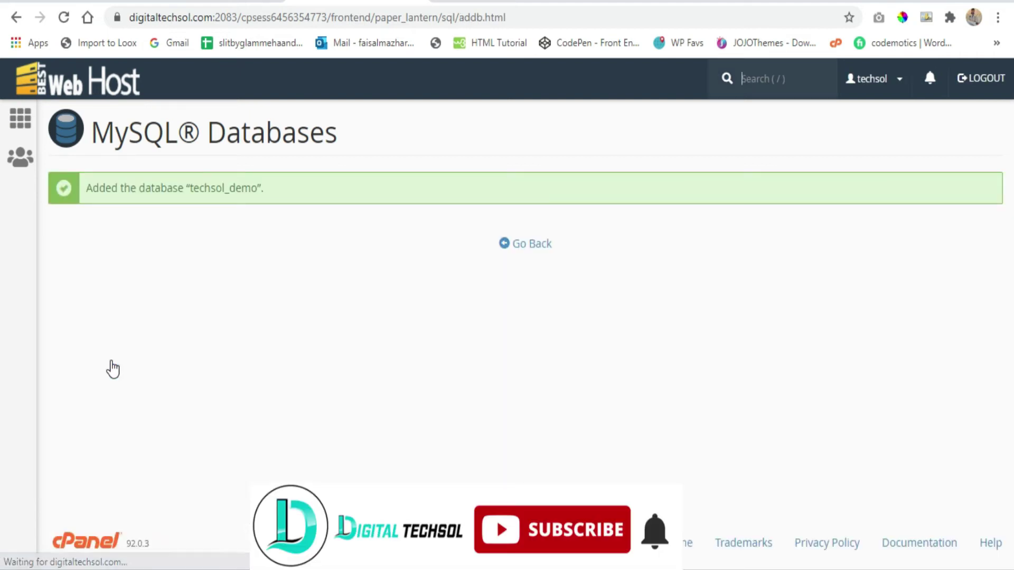
click(536, 243)
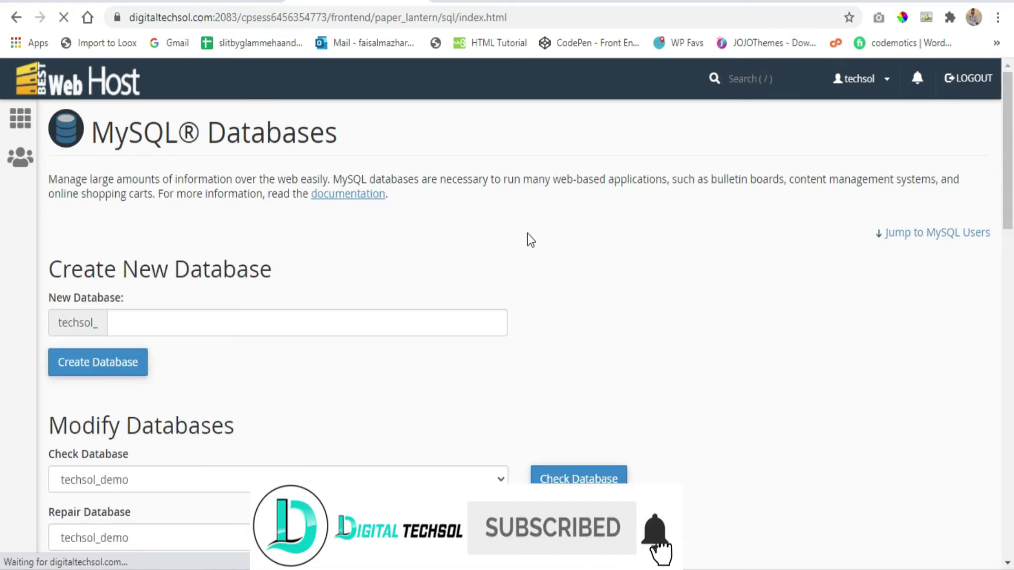
scroll(369, 207, down, 6)
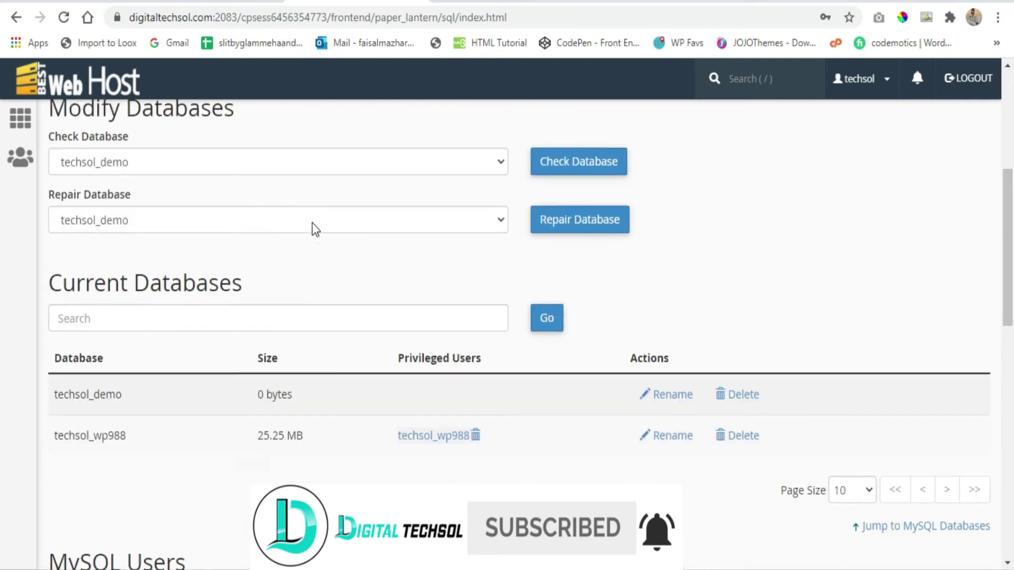
Enter username demo and a first password under Add New User, which is rejected as too weak.
scroll(315, 228, down, 8)
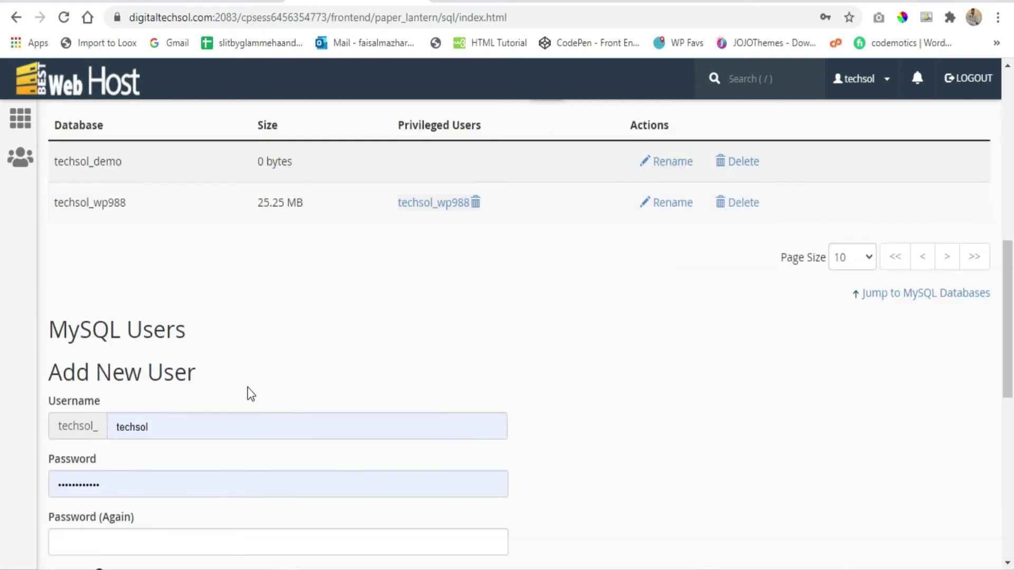
double_click(163, 253)
text(demo)
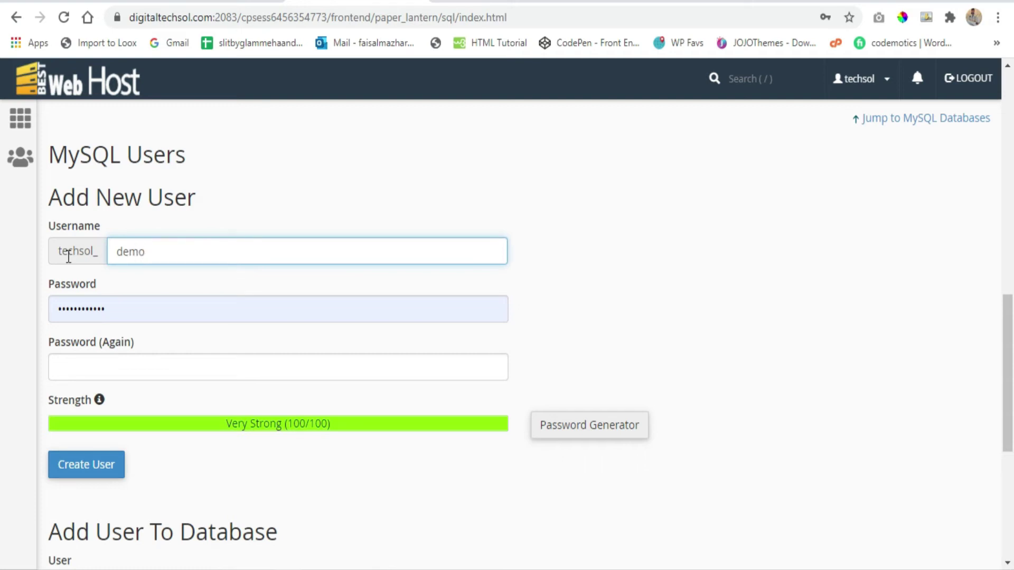
click(252, 176)
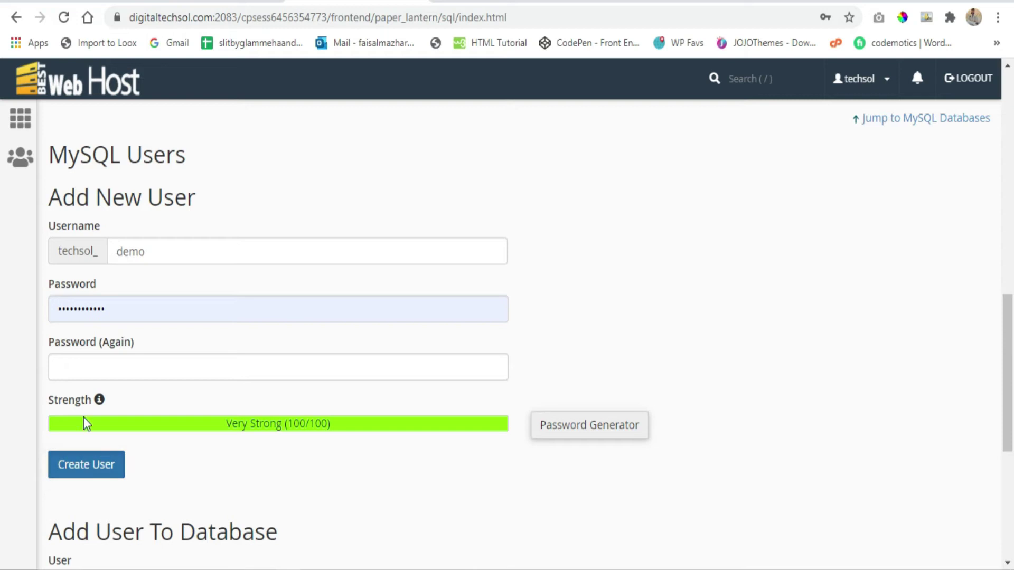
click(111, 302)
key(ctrl+a)
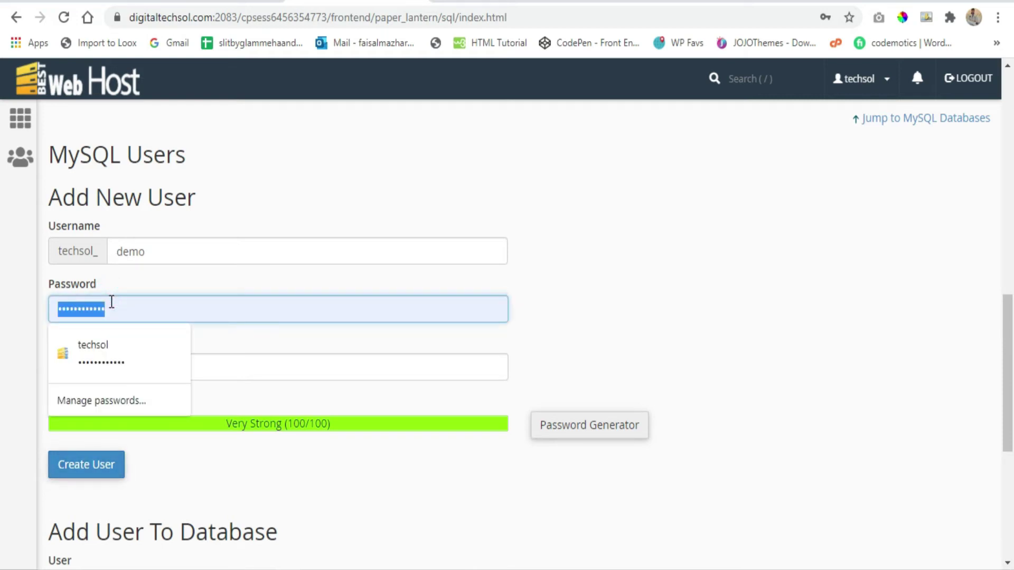
text(Te•••)
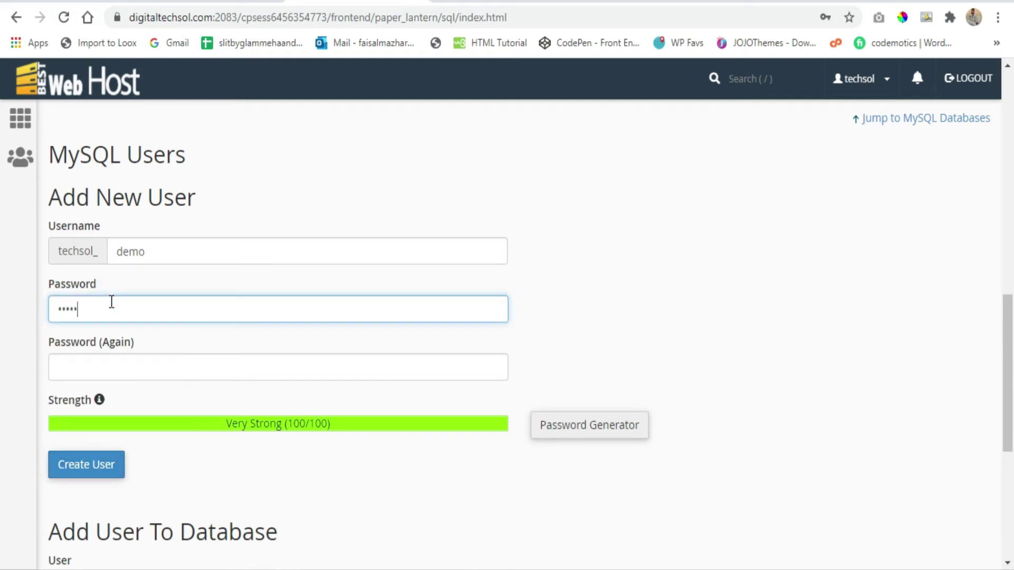
key(Tab)
text(Te••••)
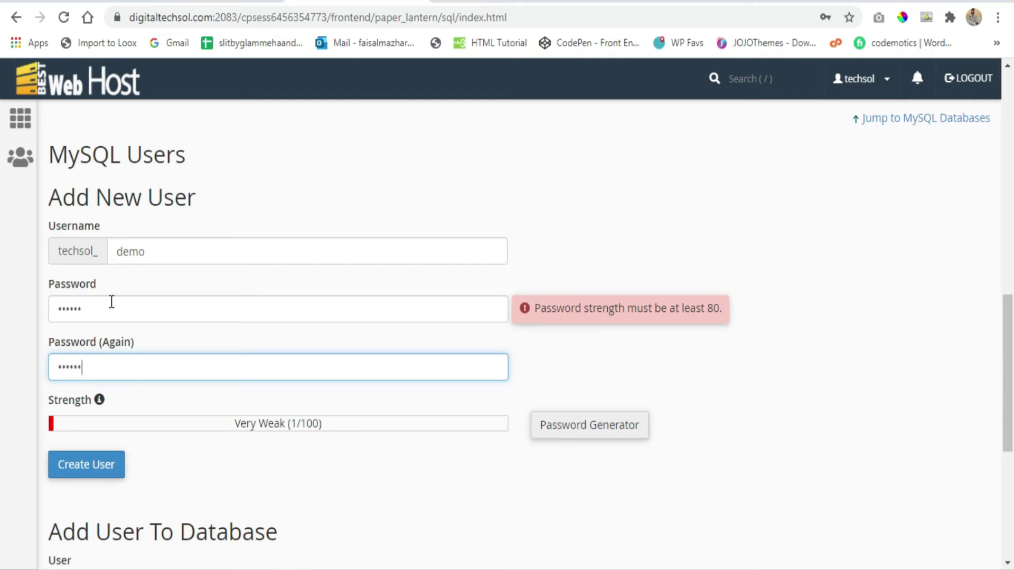
click(92, 468)
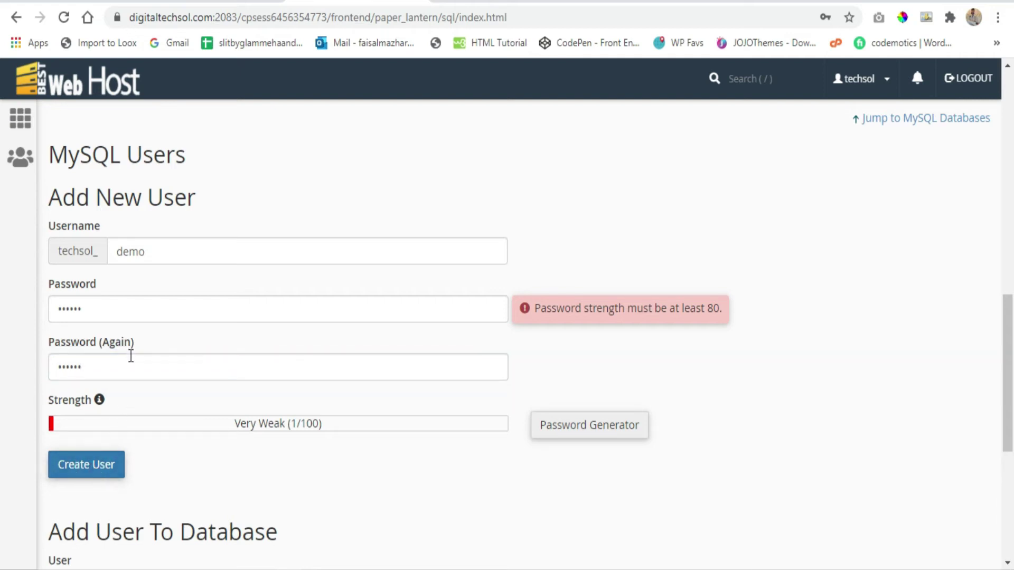
Retype a very strong password, confirm it, and create the techsol_demo user.
double_click(100, 310)
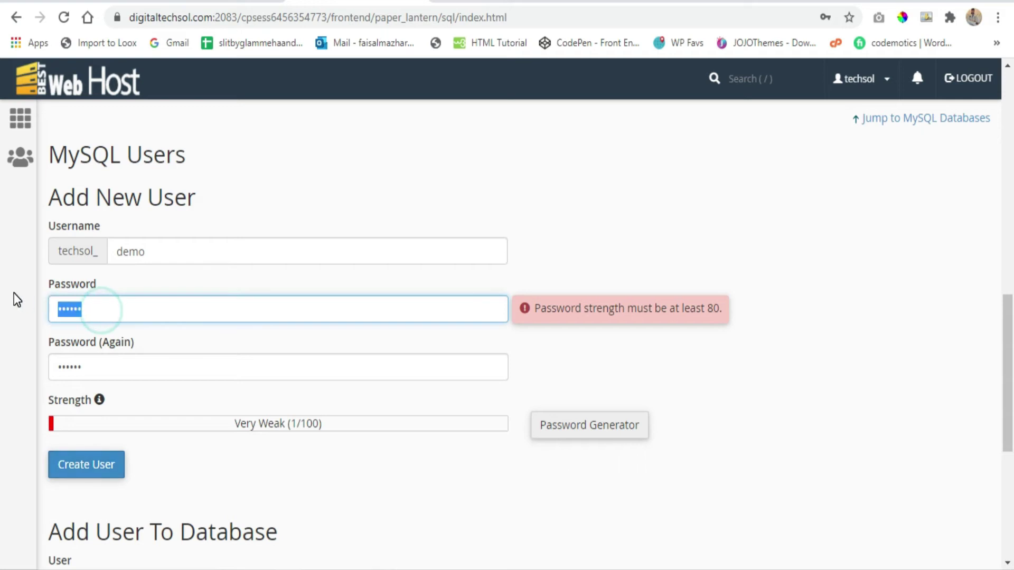
text(*********)
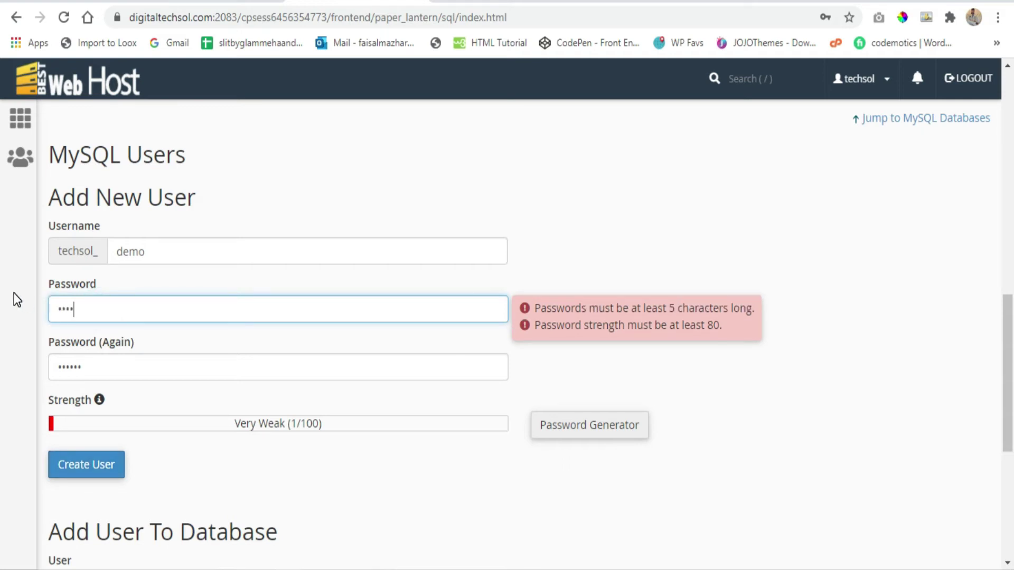
text(******)
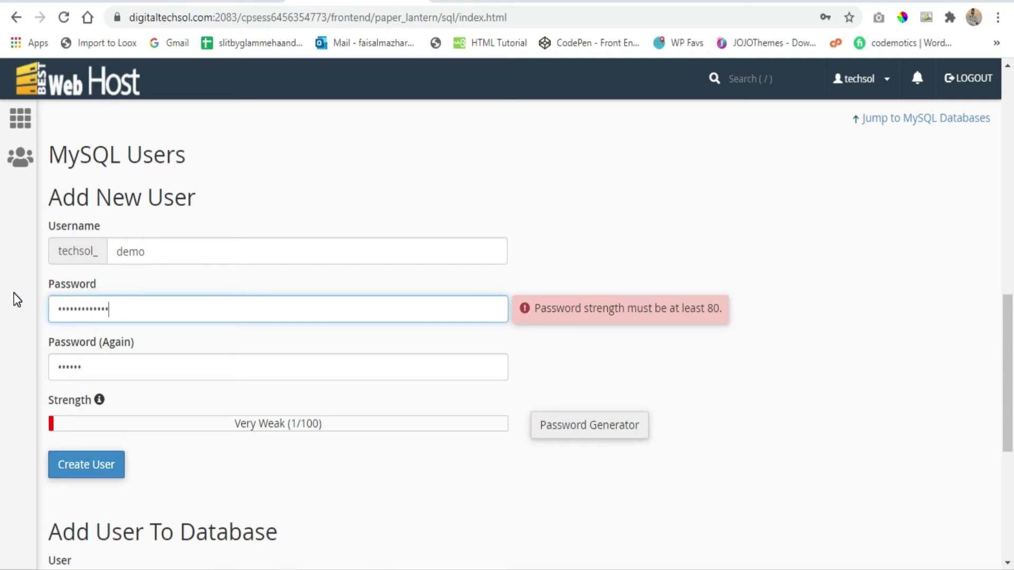
text(******)
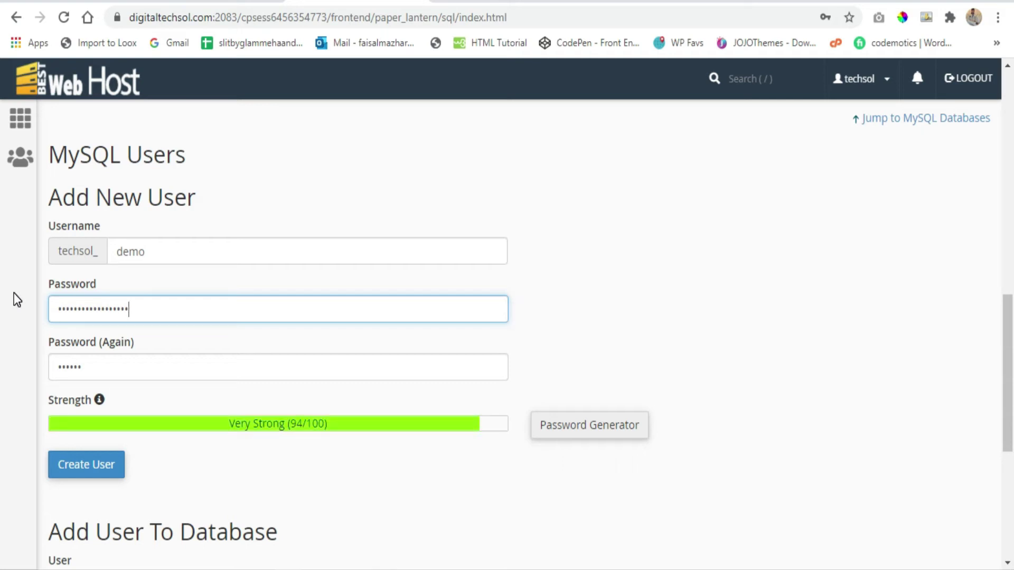
key(Tab)
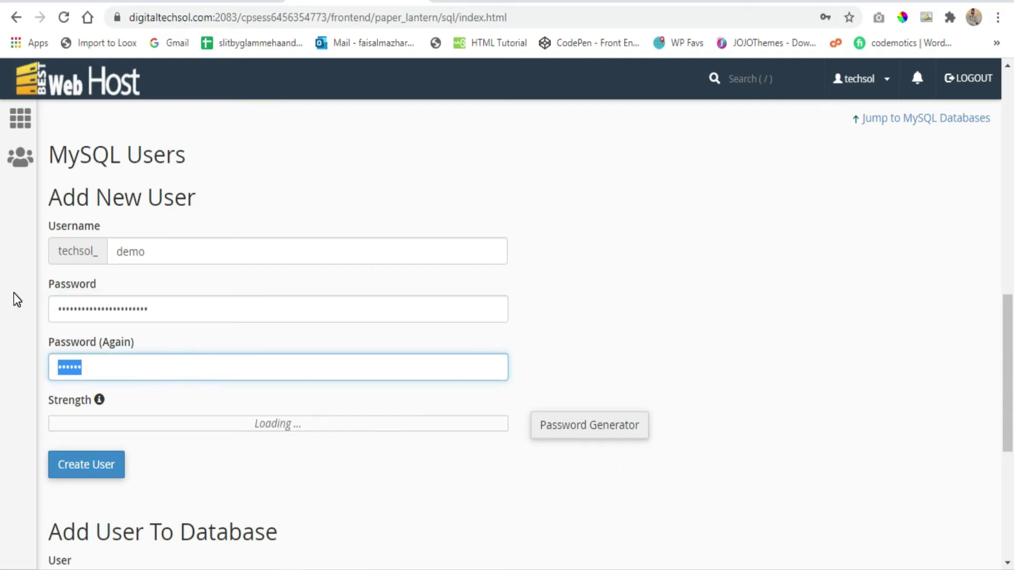
text(*)
key(BackSpace)
text(*****)
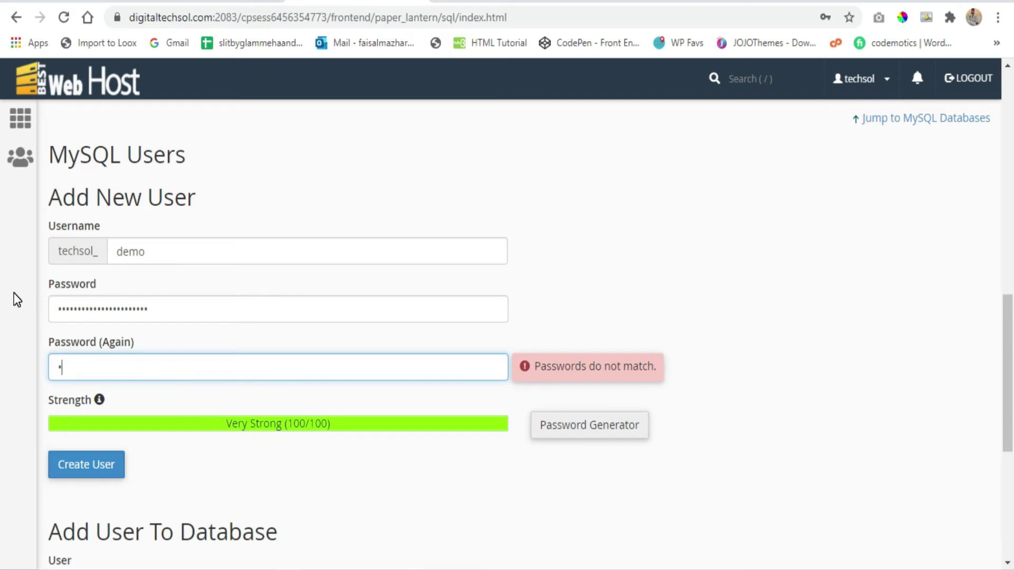
text(************)
click(91, 468)
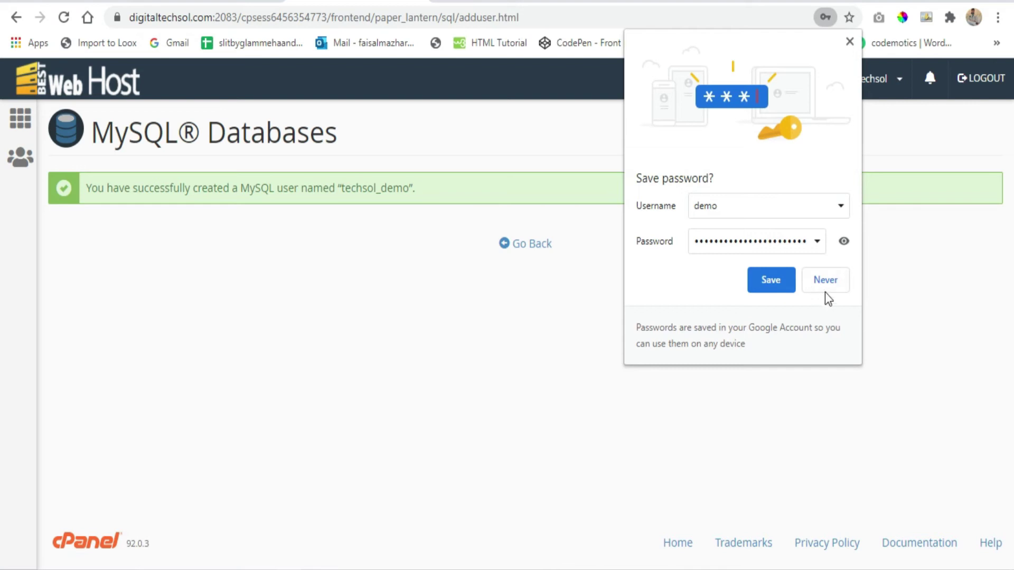
Dismiss the browser's save-password prompt and return to the MySQL Databases page.
click(823, 281)
click(526, 252)
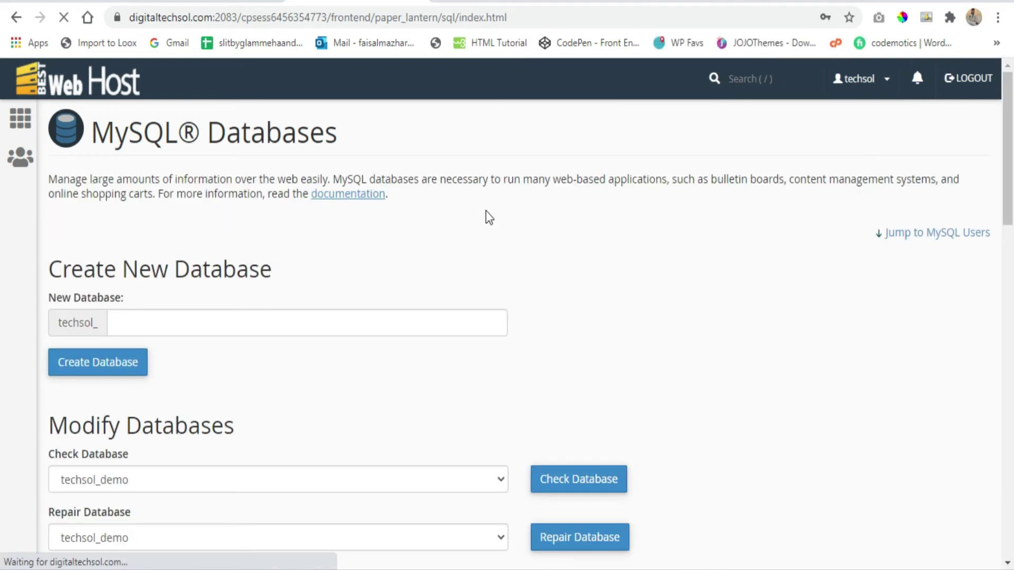
scroll(267, 237, down, 12)
scroll(267, 240, down, 6)
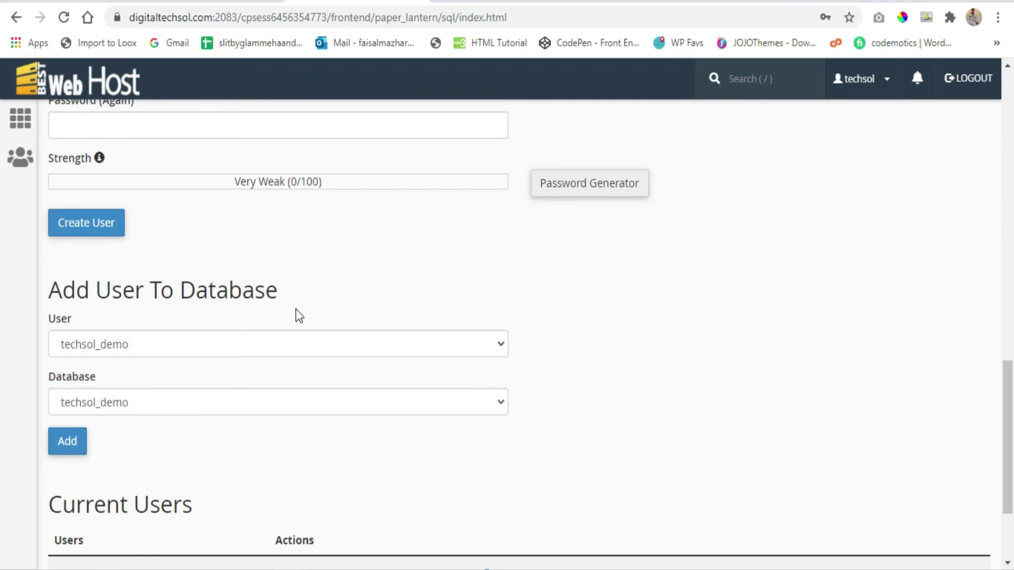
scroll(331, 296, up, 4)
scroll(331, 295, down, 7)
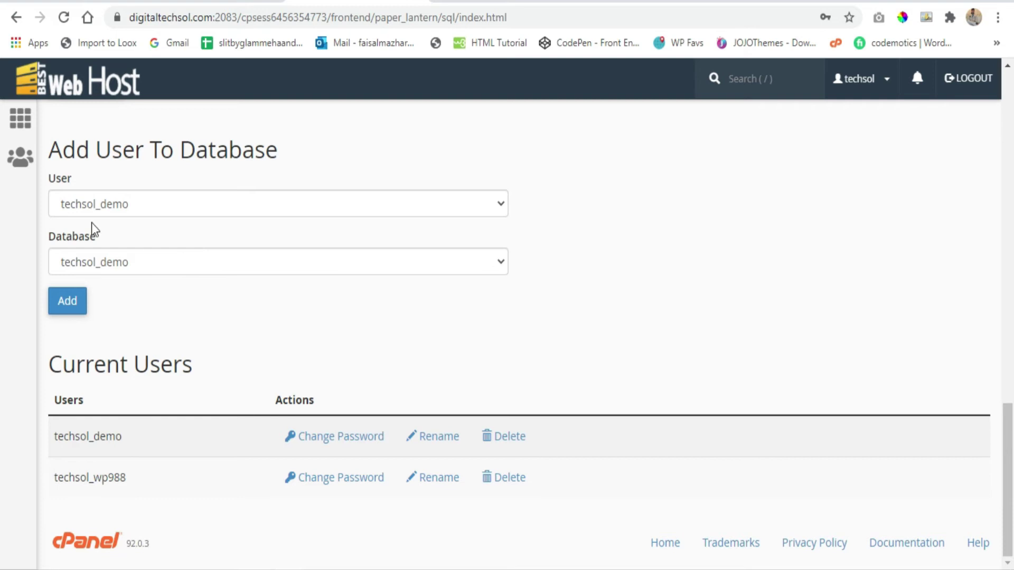
scroll(87, 216, up, 2)
Under Add User To Database, choose the techsol_demo user and the techsol_demo database.
drag(57, 230, 292, 235)
click(310, 230)
click(173, 281)
click(173, 281)
click(178, 343)
click(178, 343)
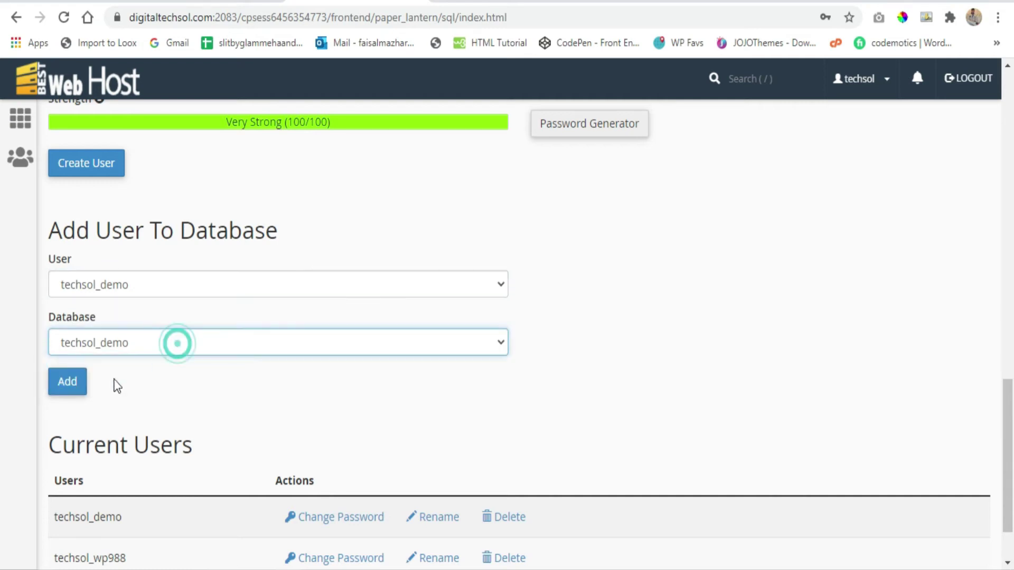
Link techsol_demo to its database with ALL PRIVILEGES and save the privilege changes.
click(69, 388)
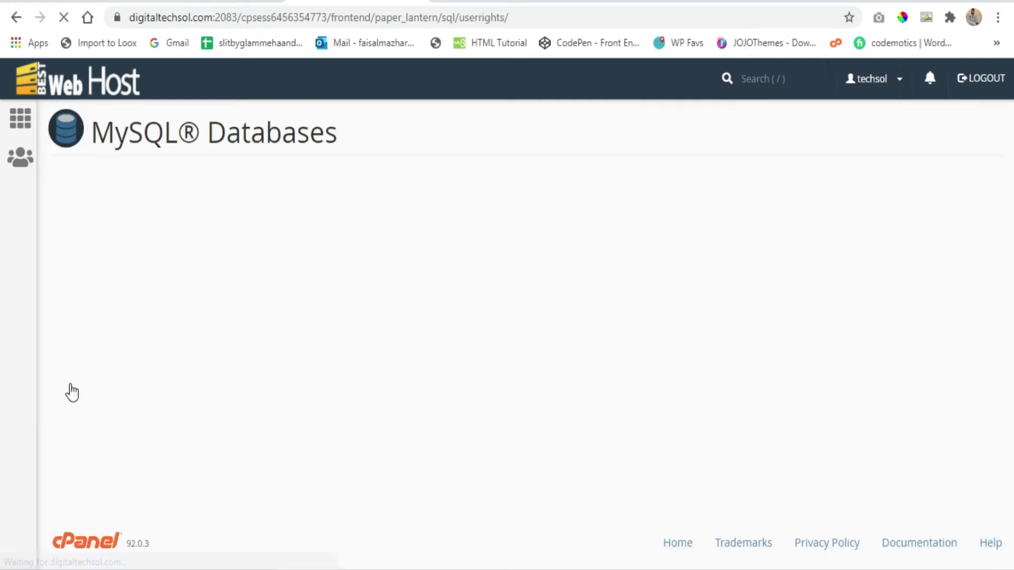
scroll(69, 285, down, 5)
scroll(143, 380, up, 3)
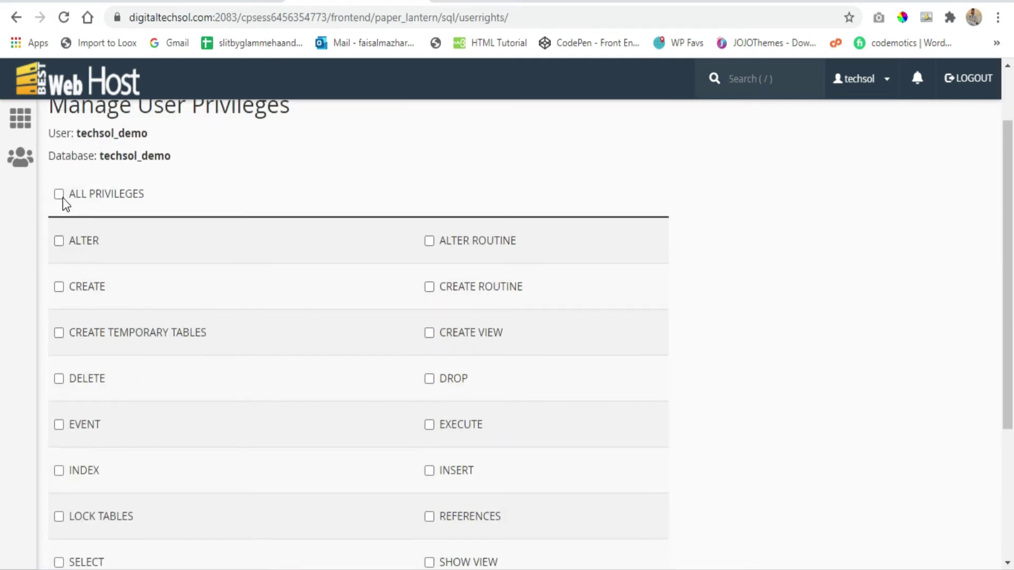
click(60, 196)
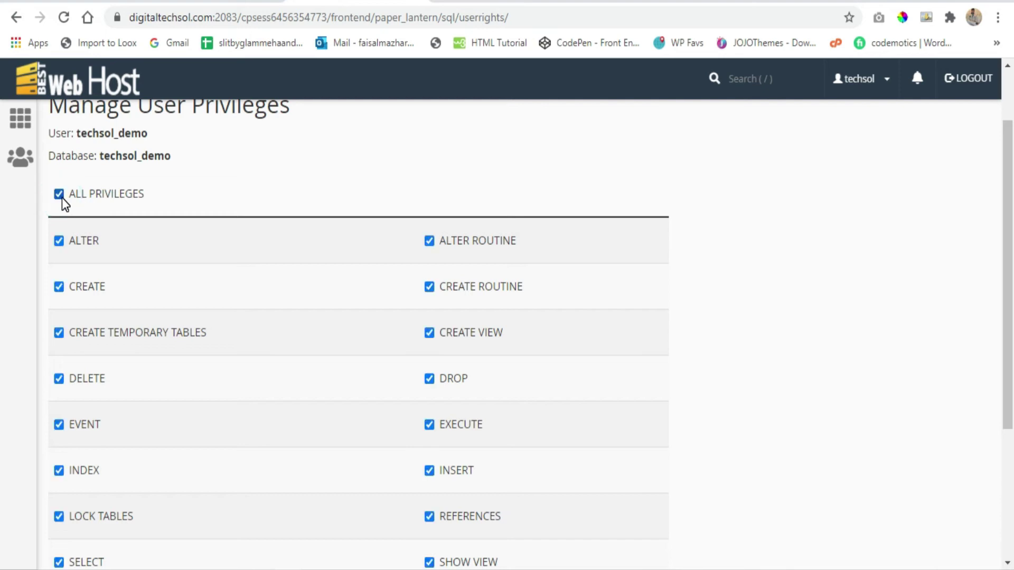
scroll(271, 214, down, 4)
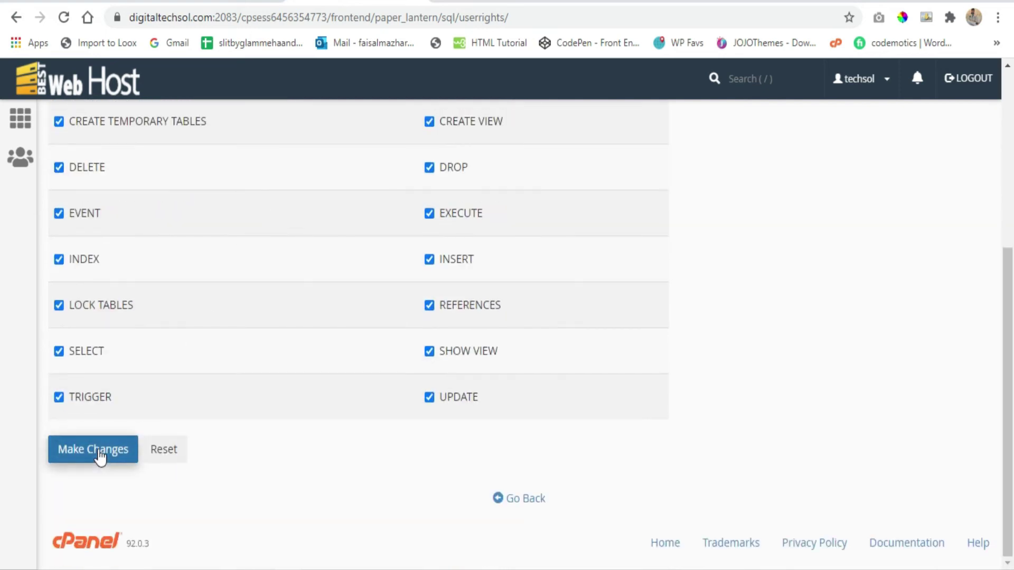
click(100, 457)
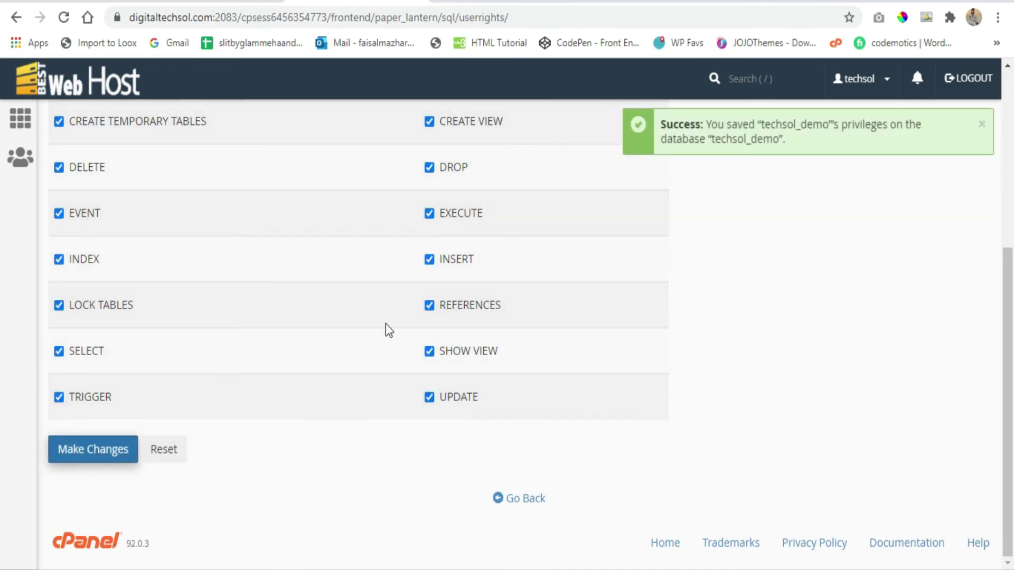
scroll(678, 340, up, 5)
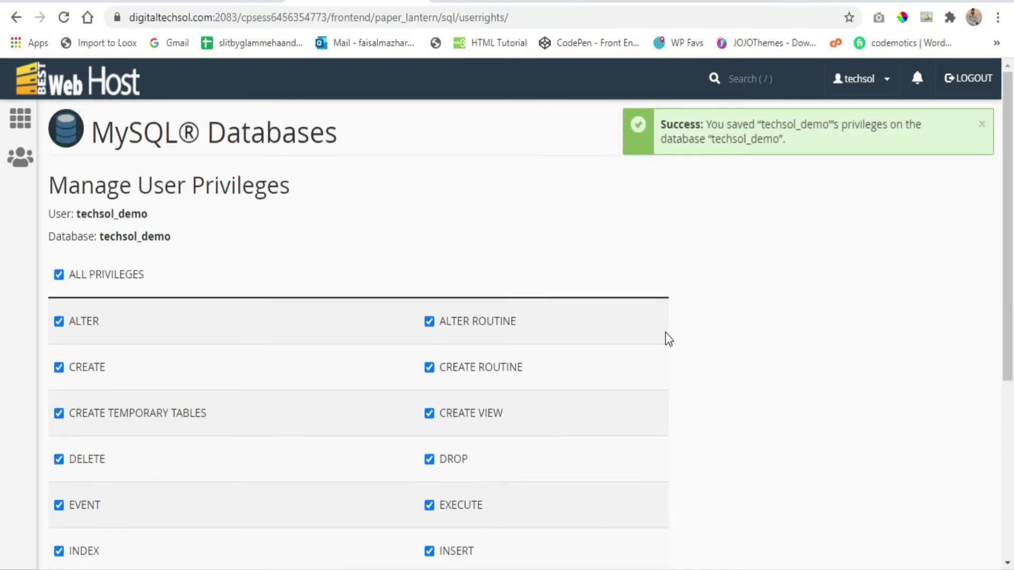
click(97, 101)
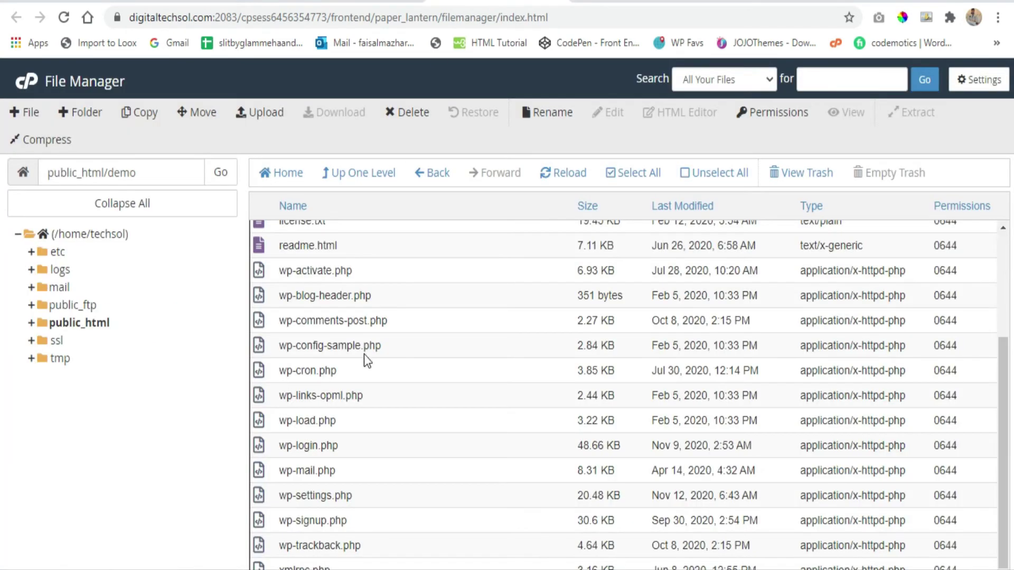
Open File Manager from cPanel home and highlight the wp-config.php step in the instructions.
scroll(364, 354, up, 5)
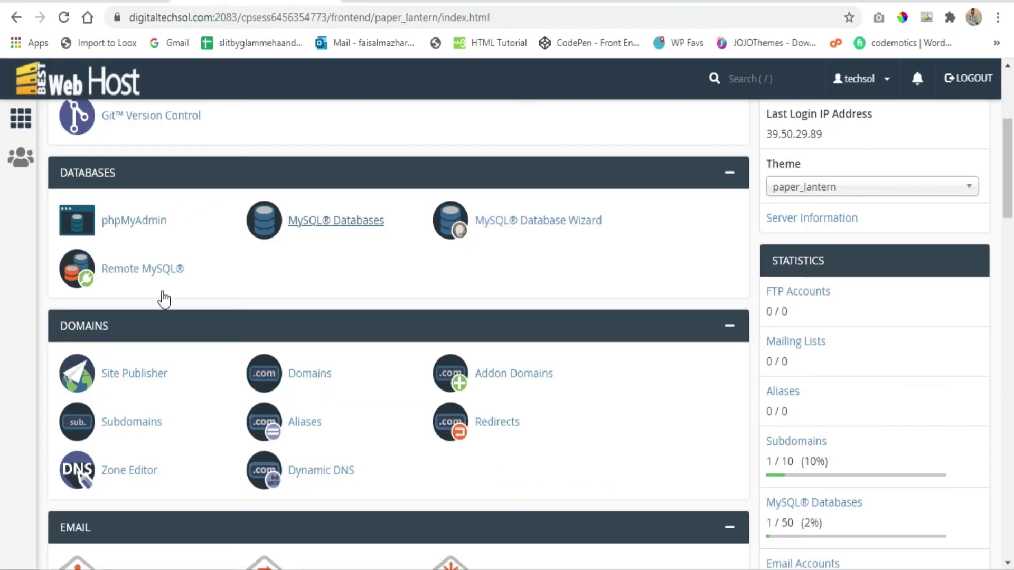
scroll(163, 299, up, 5)
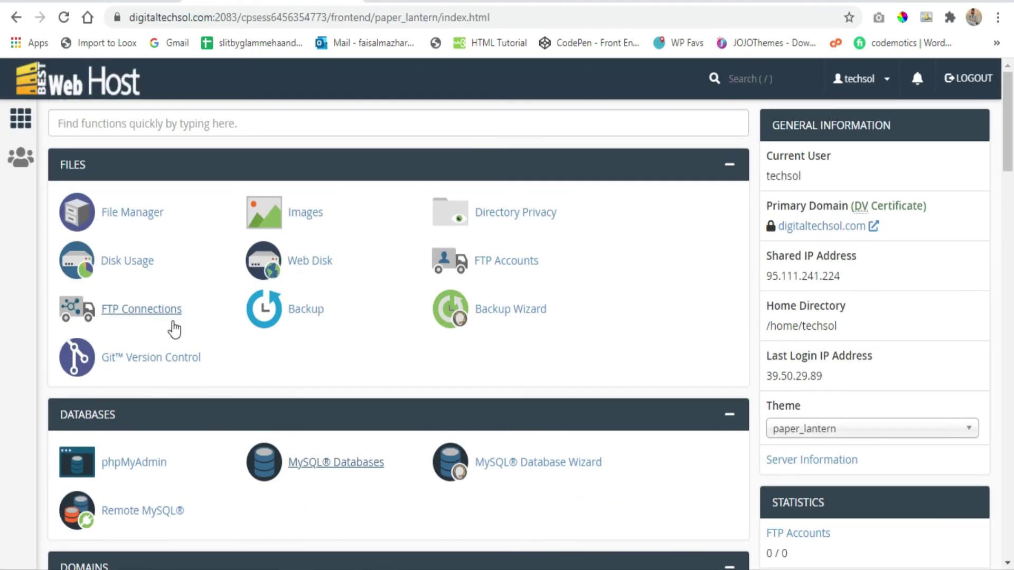
click(141, 214)
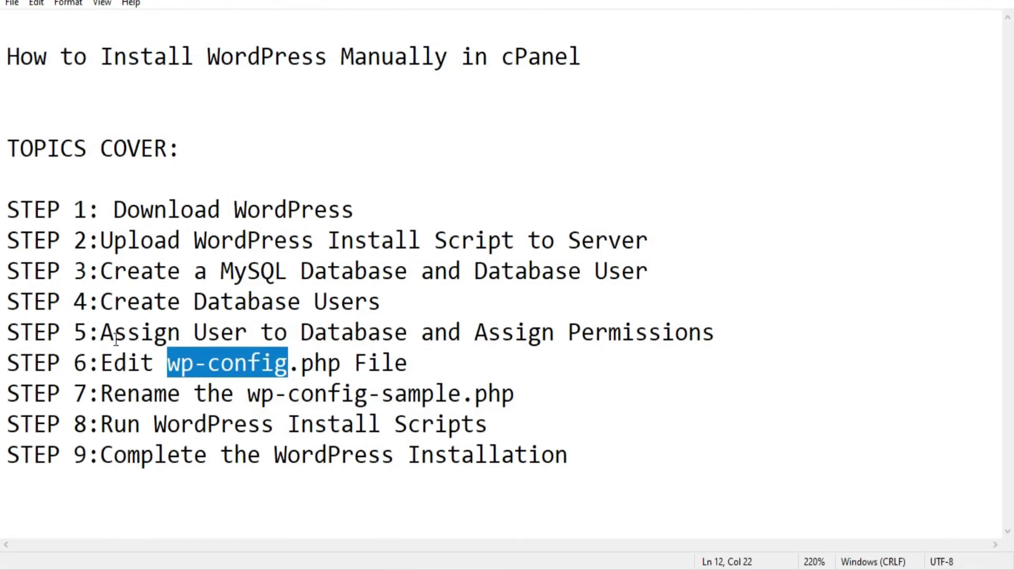
click(116, 339)
drag(102, 364, 418, 368)
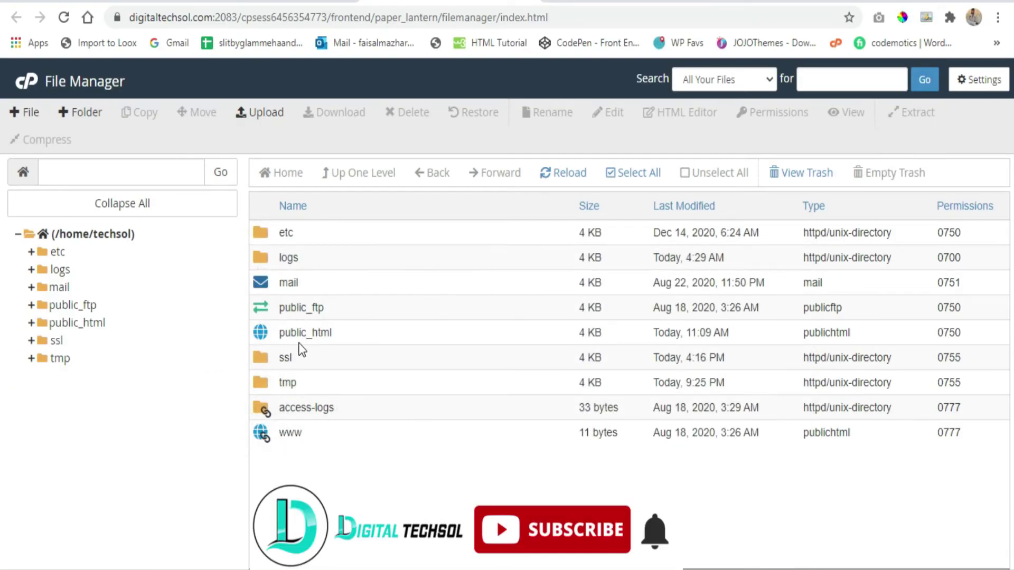
Go into public_html/demo and choose Edit on wp-config-sample.php.
double_click(267, 330)
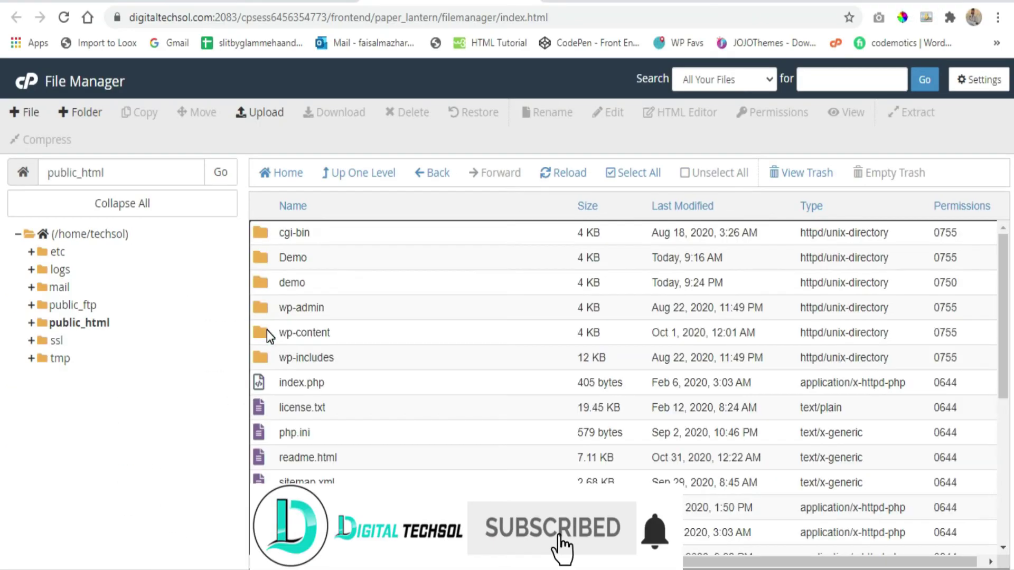
double_click(261, 287)
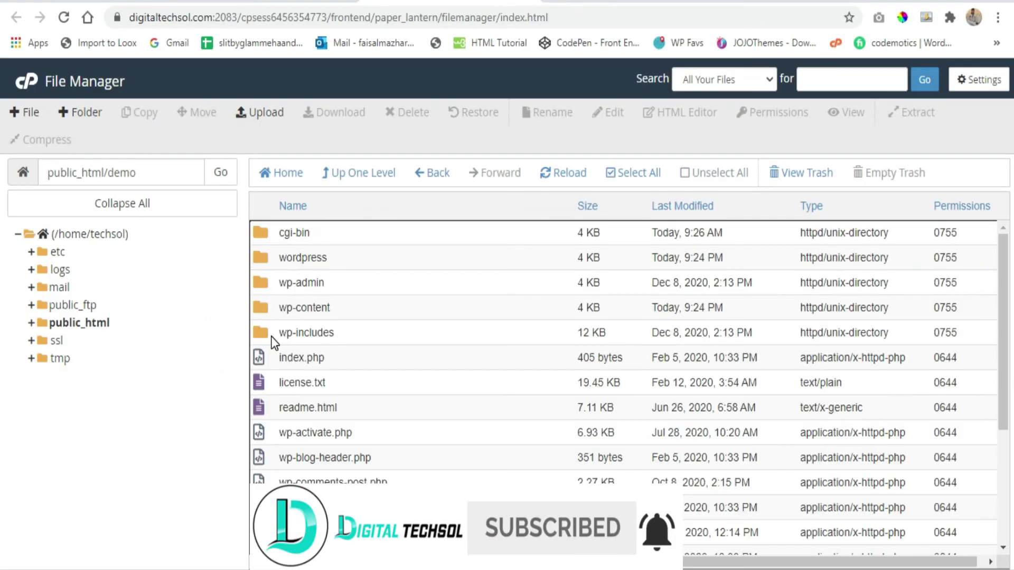
scroll(272, 370, down, 3)
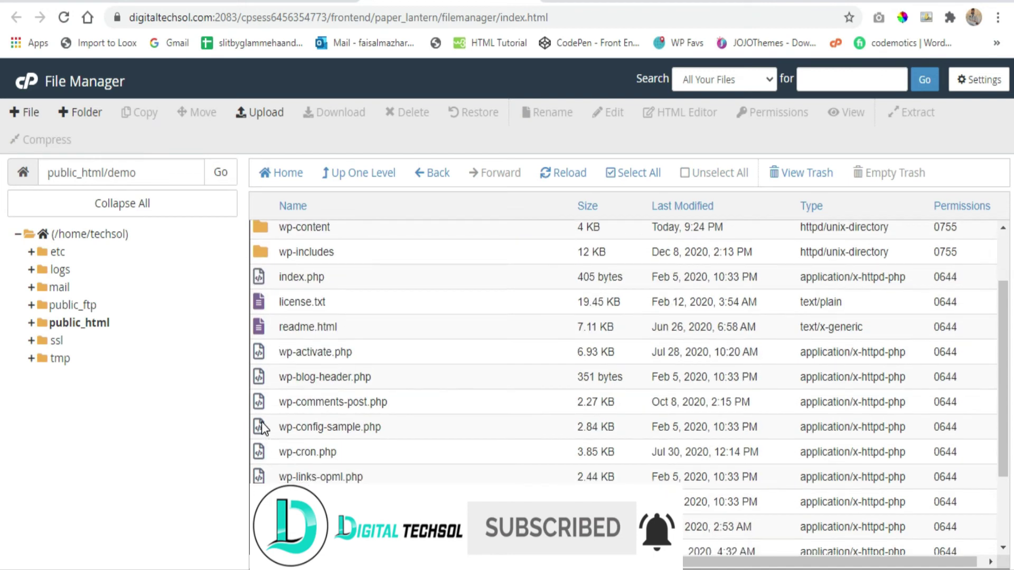
click(262, 423)
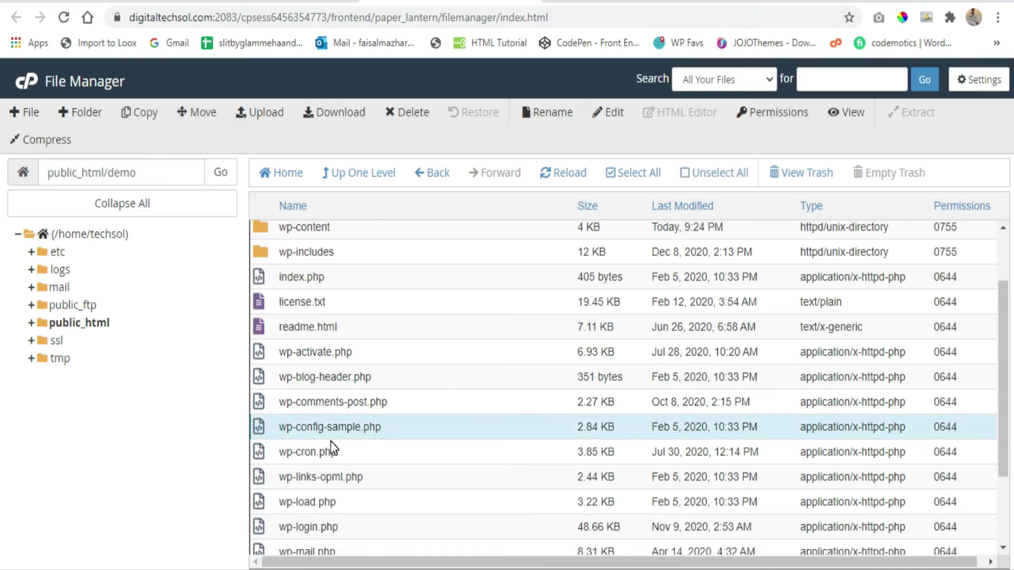
right_click(259, 426)
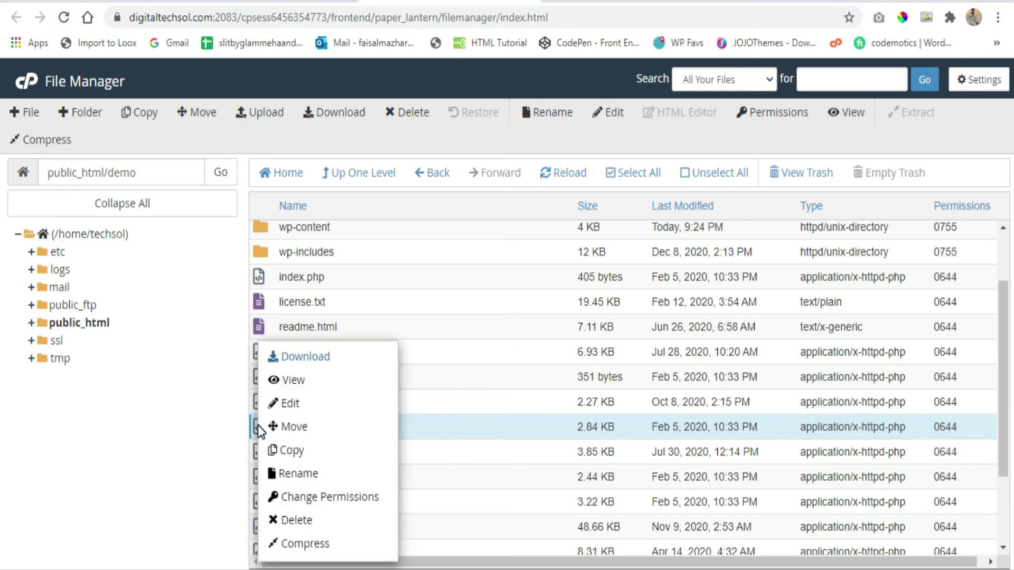
click(289, 408)
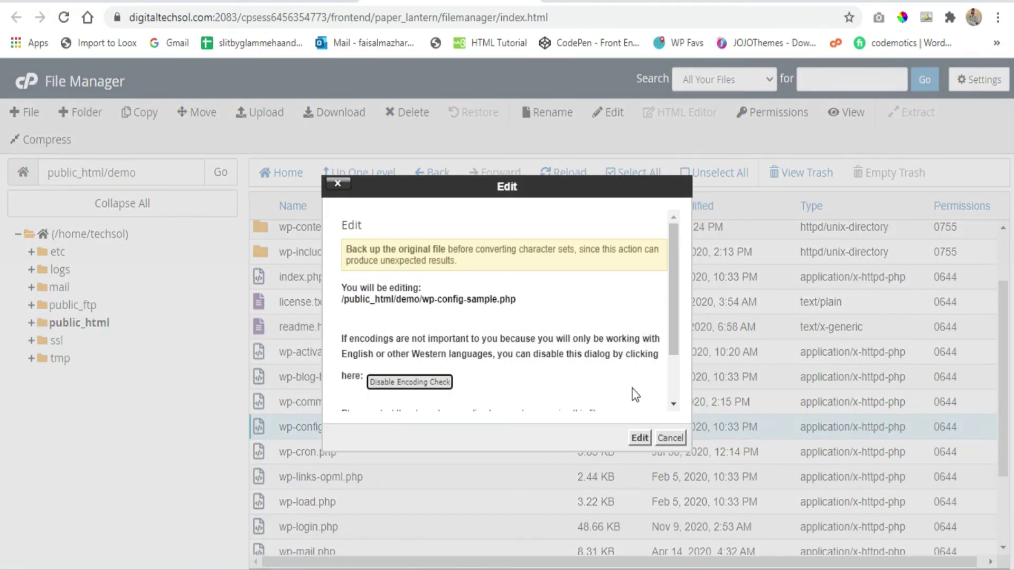
Open wp-config-sample.php in the code editor and locate the DB_NAME line among the MySQL settings.
click(639, 438)
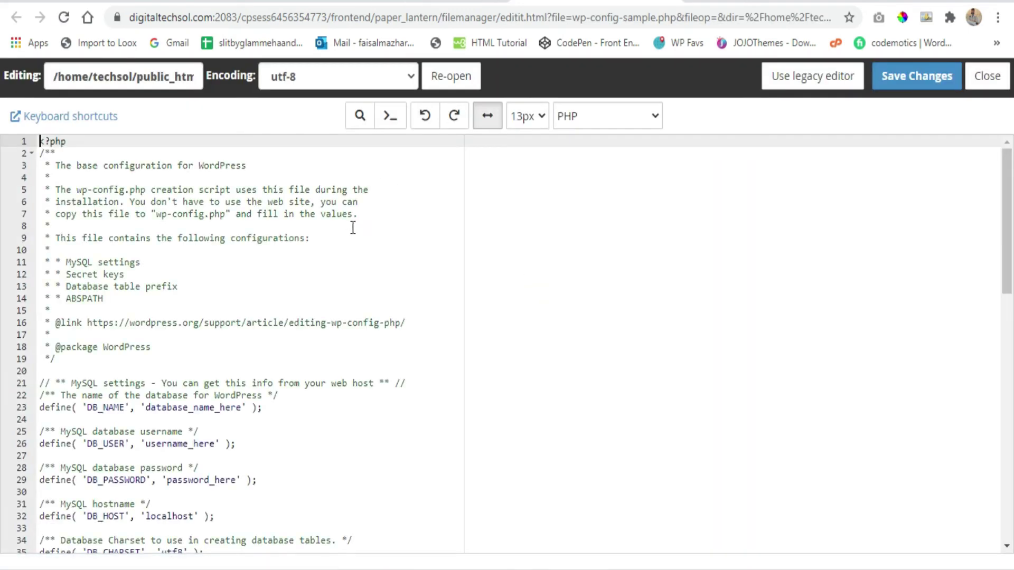
scroll(227, 285, down, 2)
scroll(226, 286, down, 2)
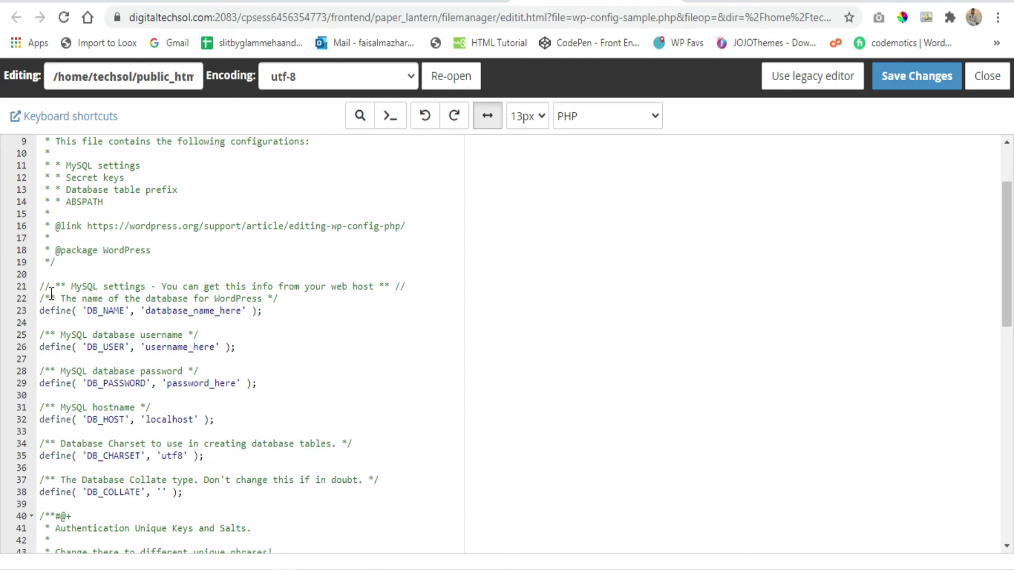
drag(40, 287, 177, 390)
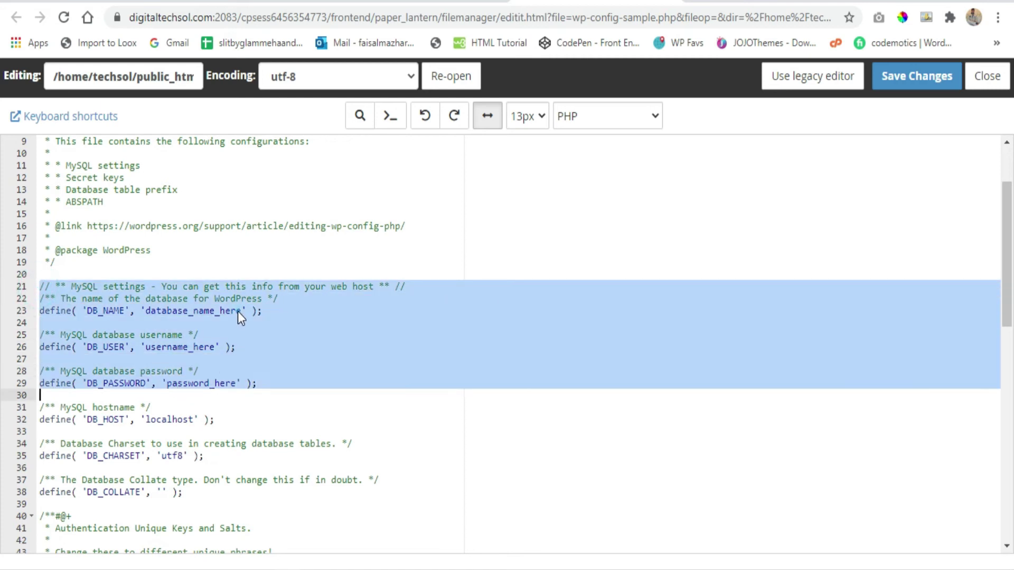
click(241, 312)
click(242, 311)
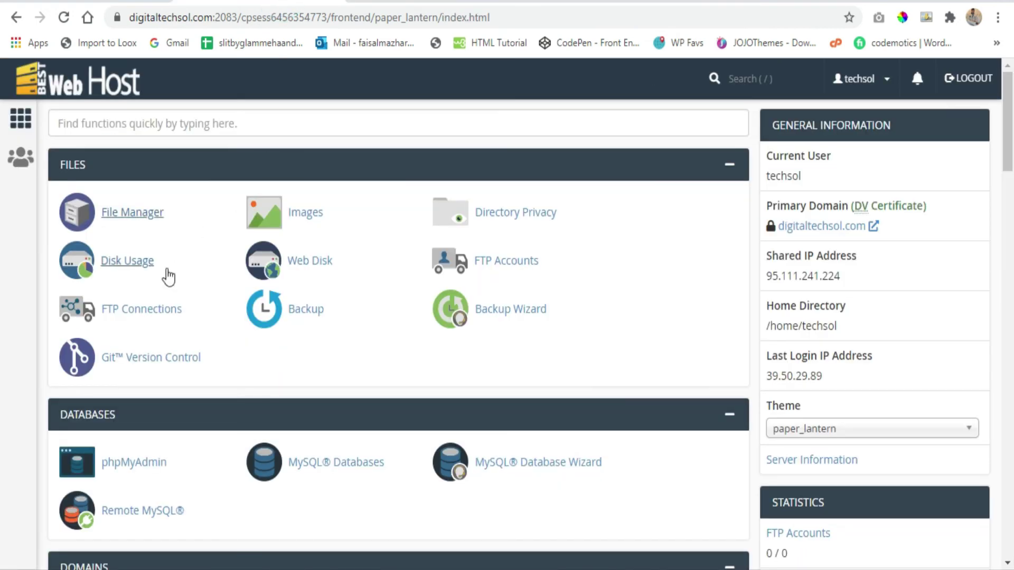
scroll(165, 307, down, 5)
scroll(159, 351, down, 5)
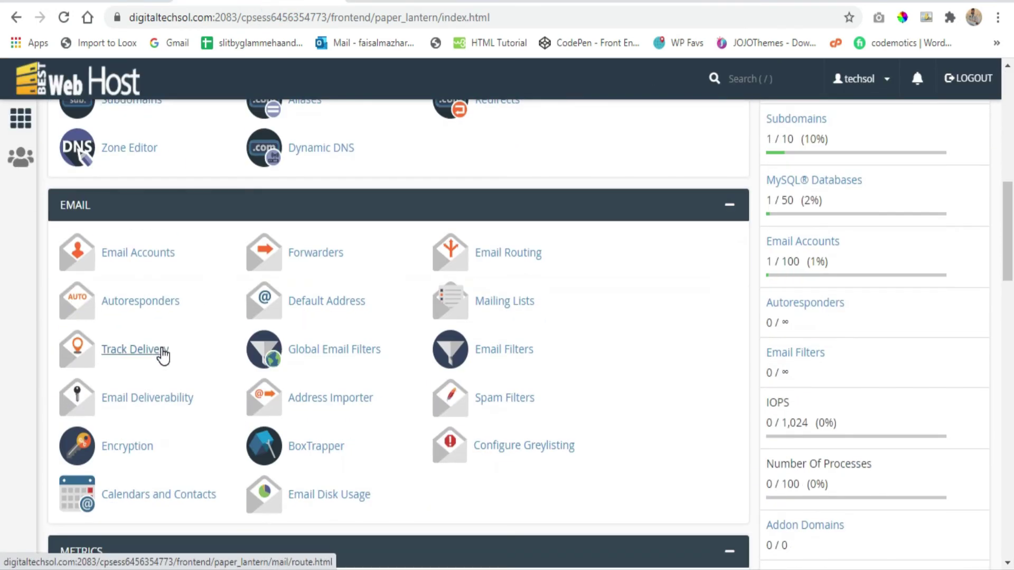
scroll(160, 353, up, 7)
scroll(165, 355, up, 1)
Copy the techsol_demo database name from the MySQL Databases page.
click(327, 301)
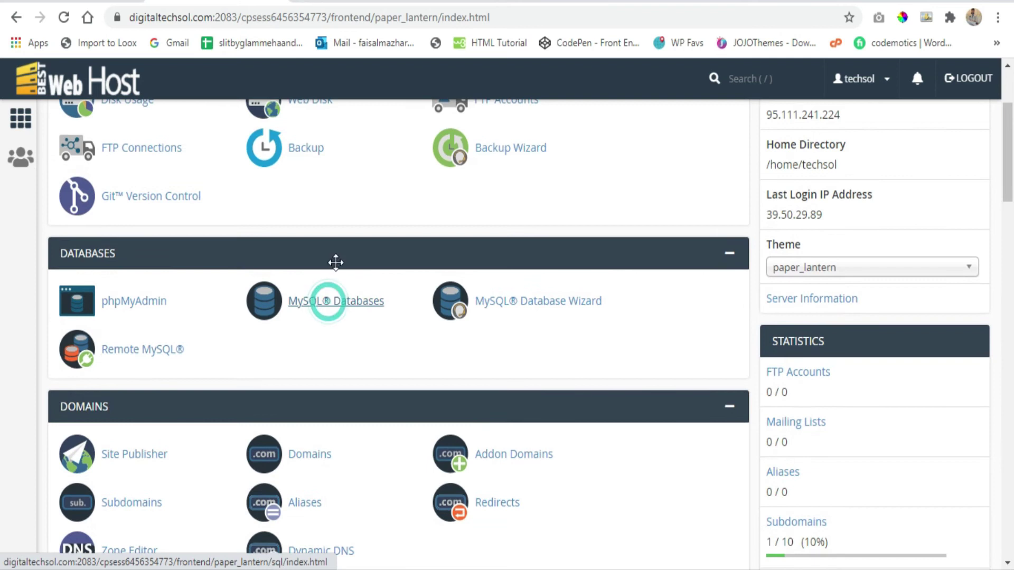
scroll(385, 267, down, 6)
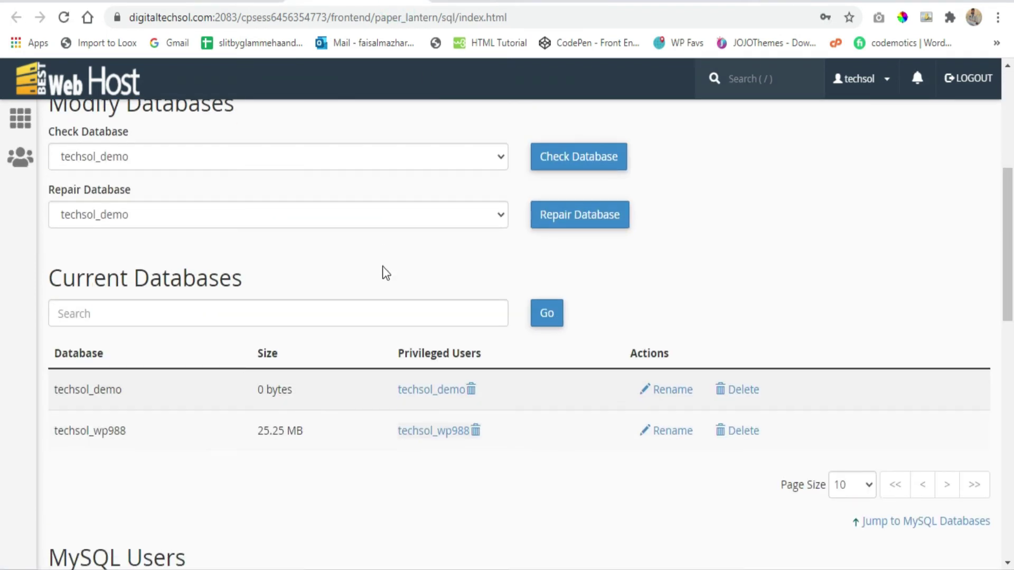
drag(125, 389, 55, 397)
key(ctrl+c)
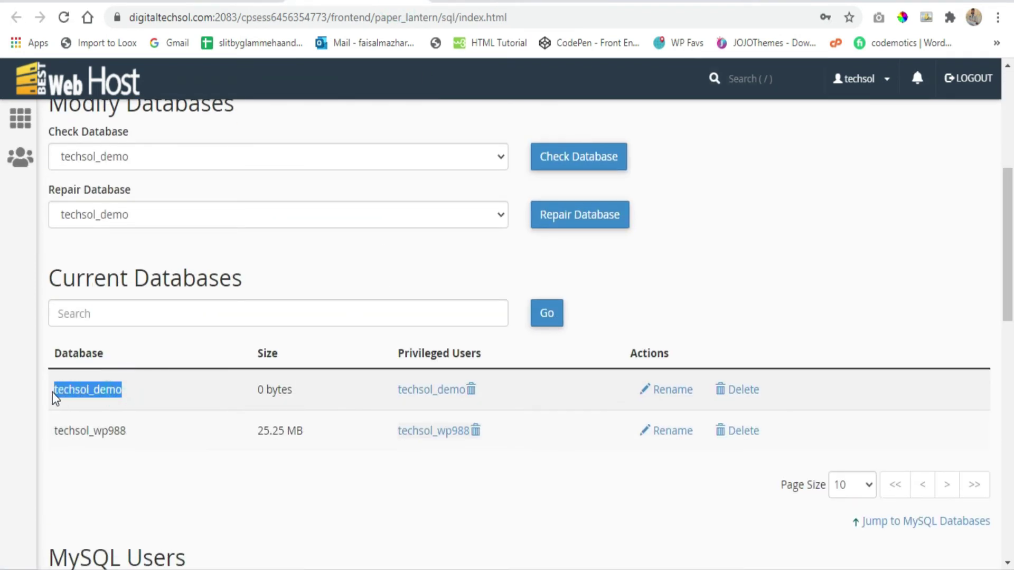
click(636, 2)
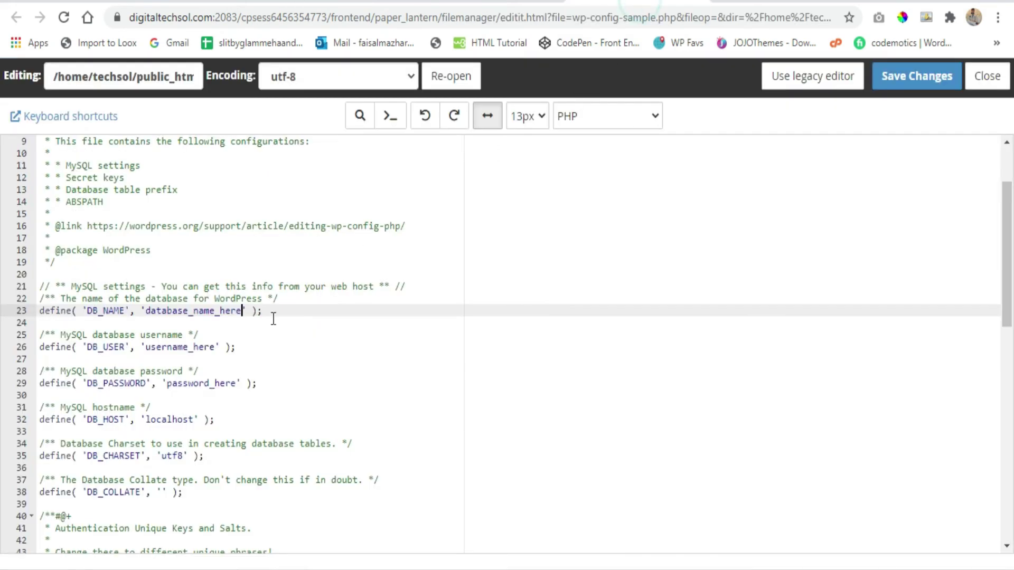
Replace the DB_NAME and DB_USER placeholders with techsol_demo and type the database password.
drag(241, 311, 147, 315)
key(ctrl+v)
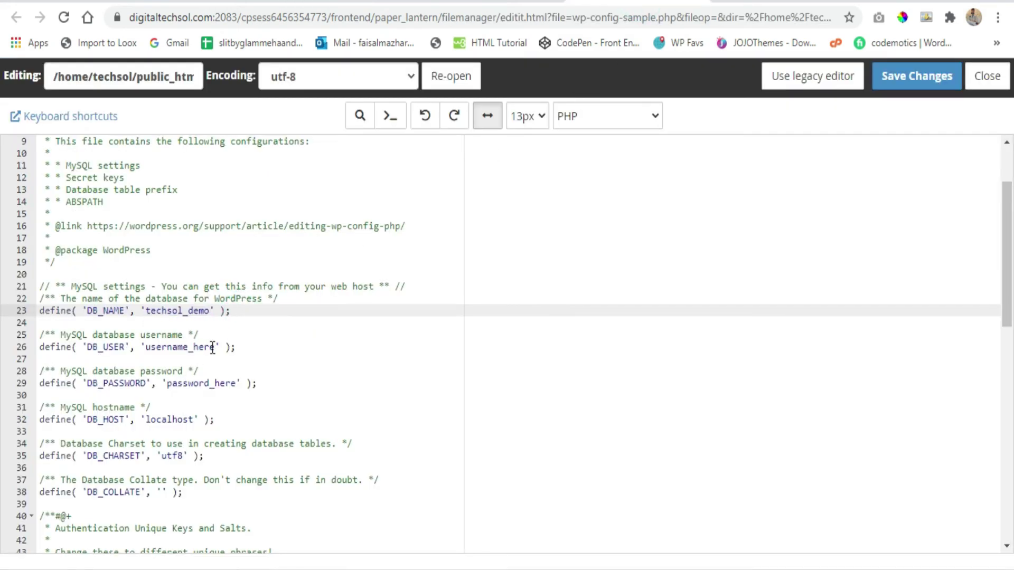
drag(215, 347, 147, 349)
key(ctrl+v)
drag(236, 385, 168, 386)
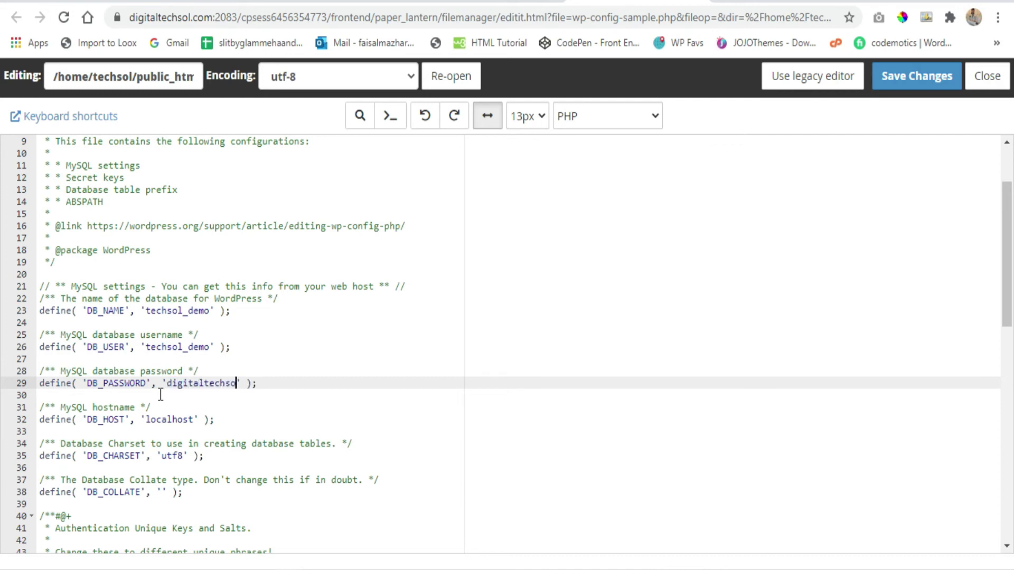
Keep DB_HOST as localhost and save the edited configuration file.
click(370, 385)
scroll(361, 380, down, 1)
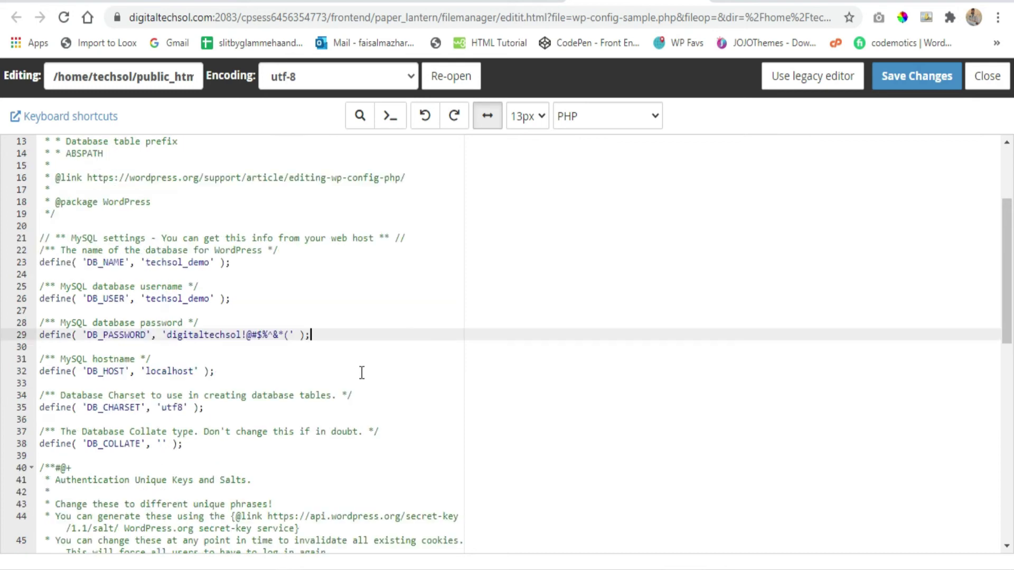
double_click(164, 372)
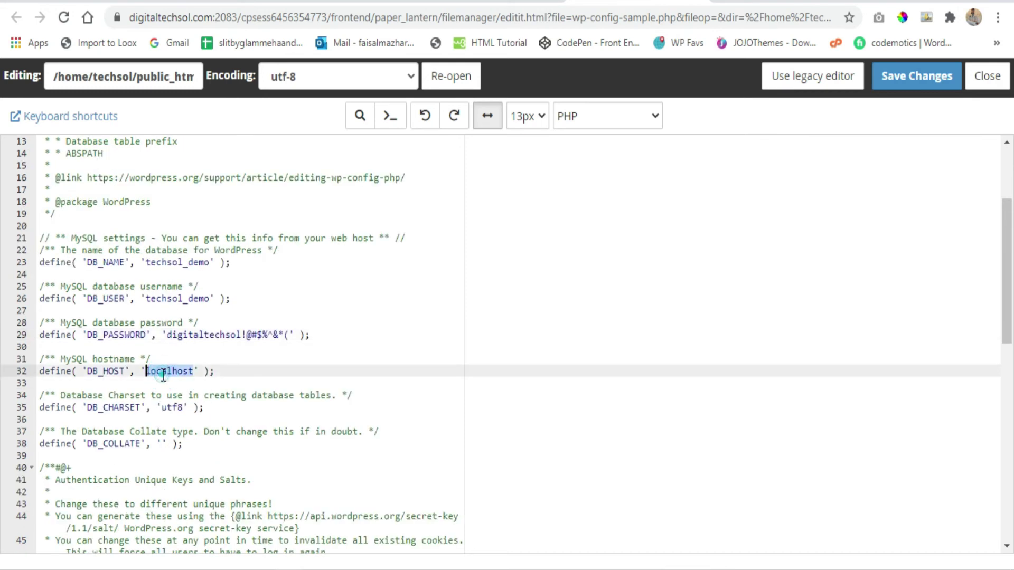
click(216, 372)
click(916, 76)
click(783, 2)
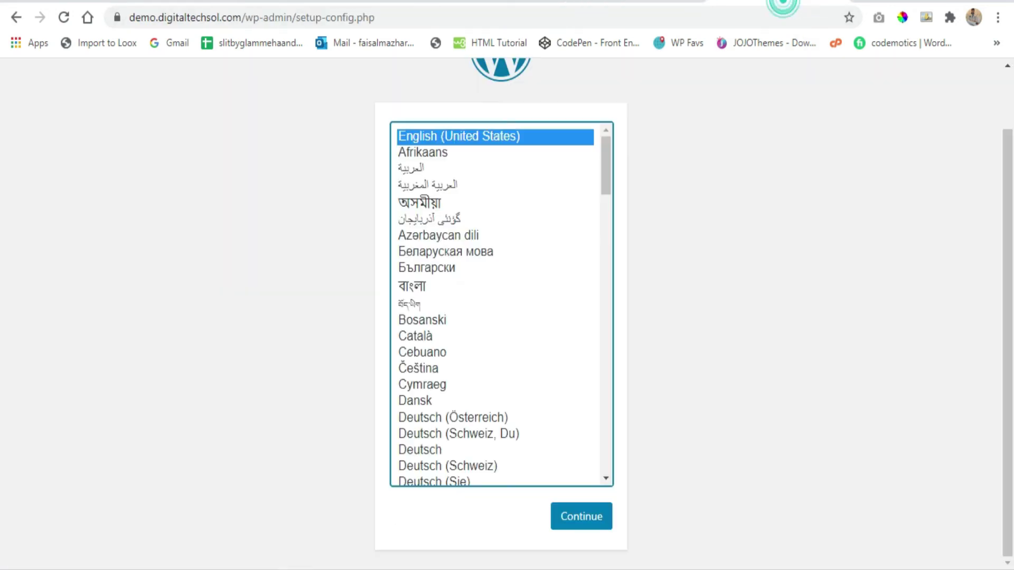
Load the demo site's root address and continue setup in English (United States).
drag(243, 19, 717, 49)
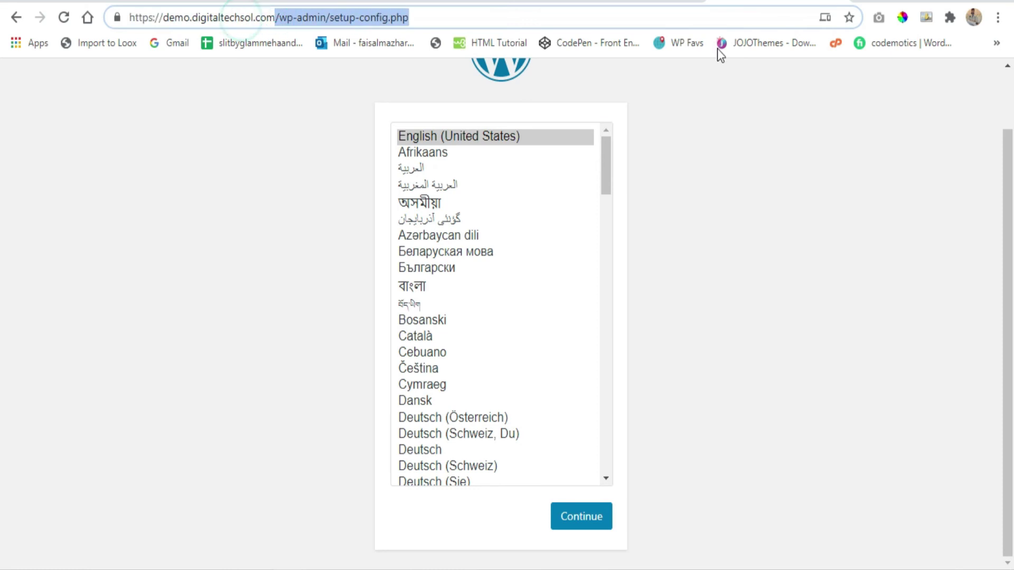
key(BackSpace)
key(Return)
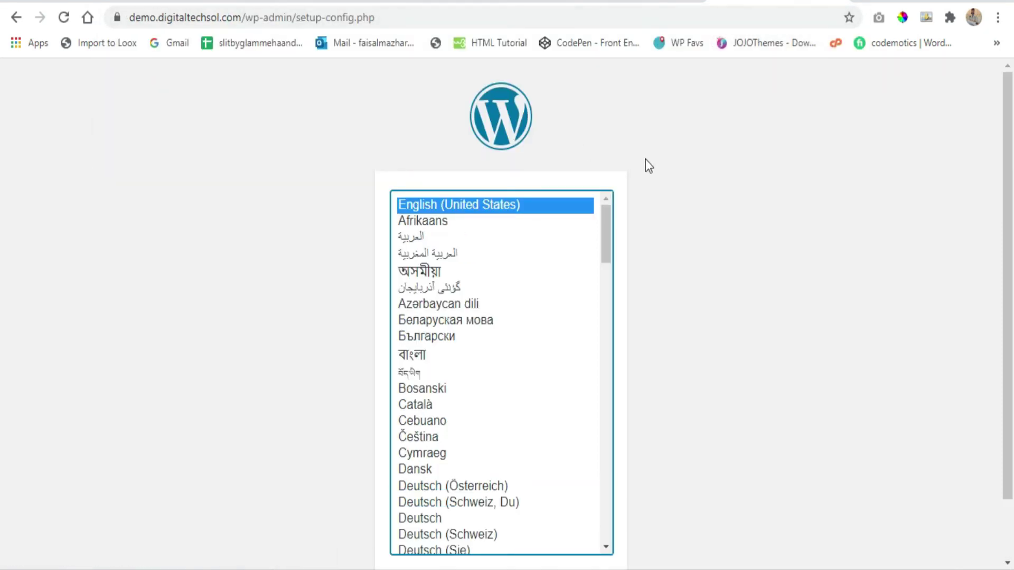
scroll(803, 159, down, 1)
click(578, 520)
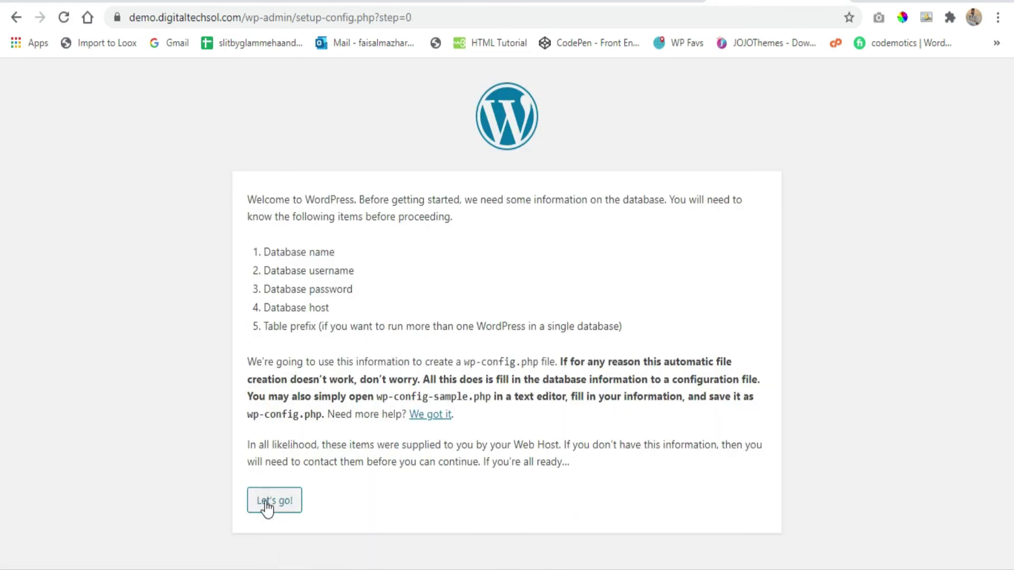
click(266, 508)
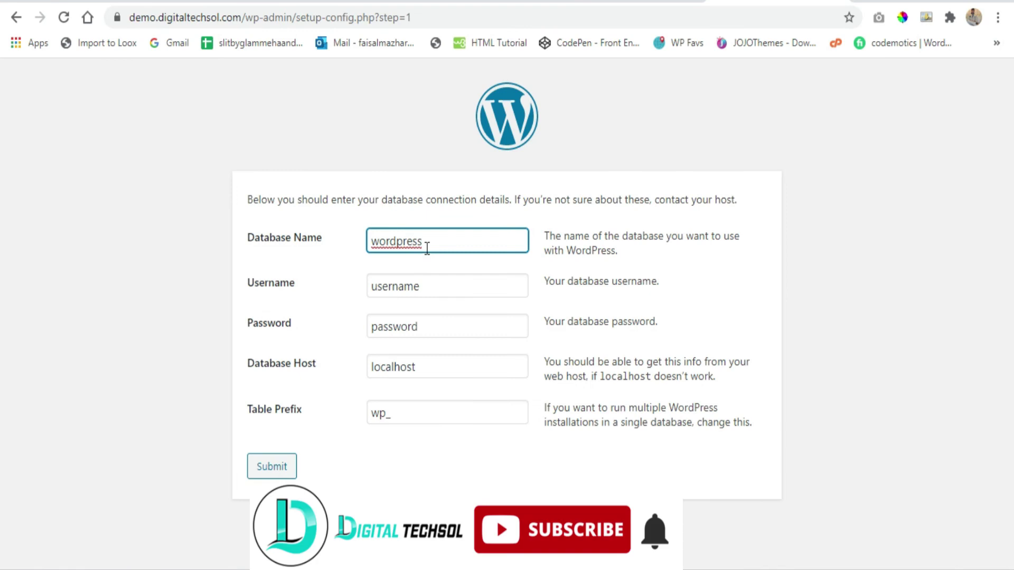
Enter techsol_demo as database name and username plus the database password, submit, and run installation.
double_click(426, 242)
text(techsol_demo)
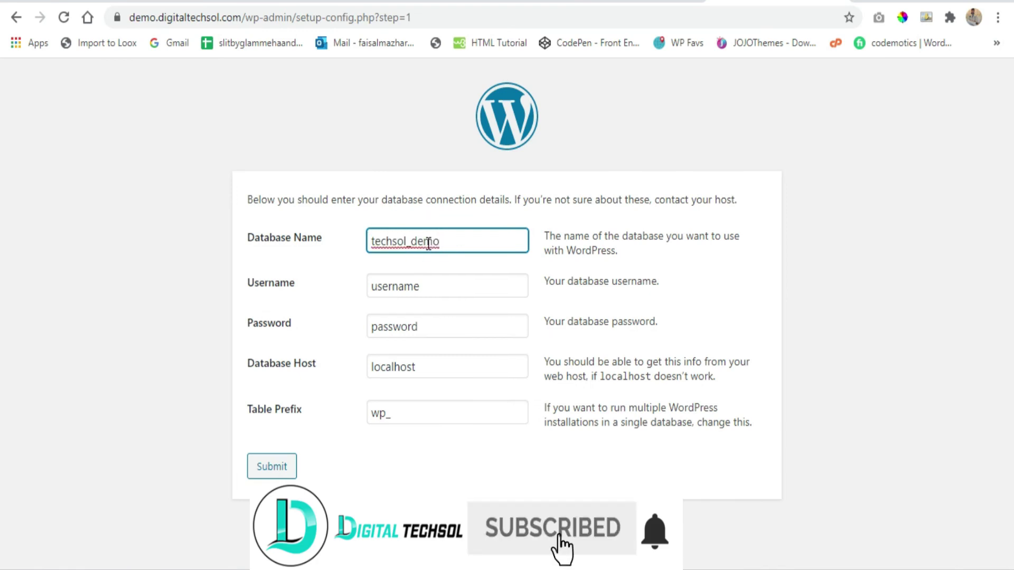
click(862, 272)
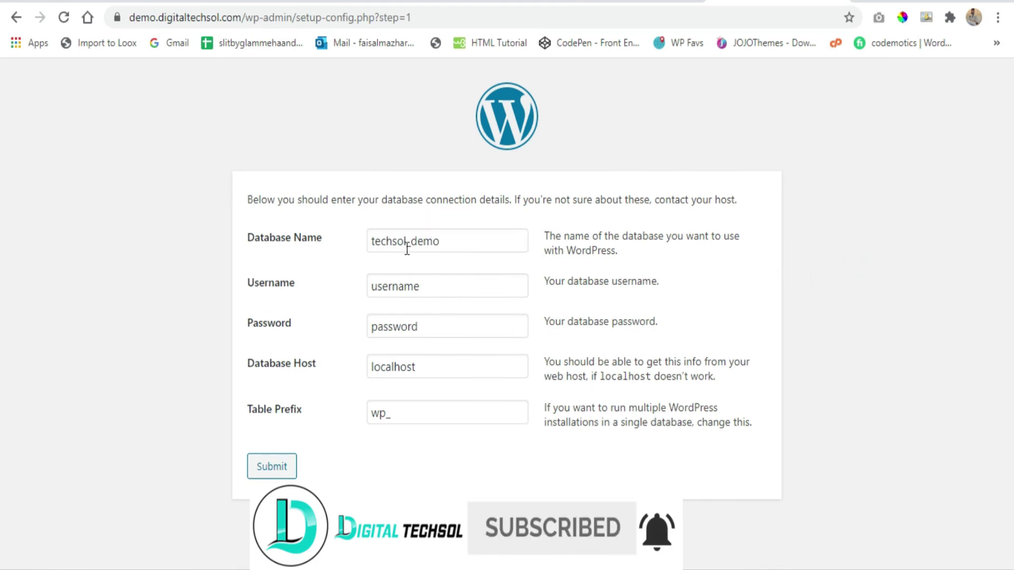
double_click(441, 286)
key(ctrl+v)
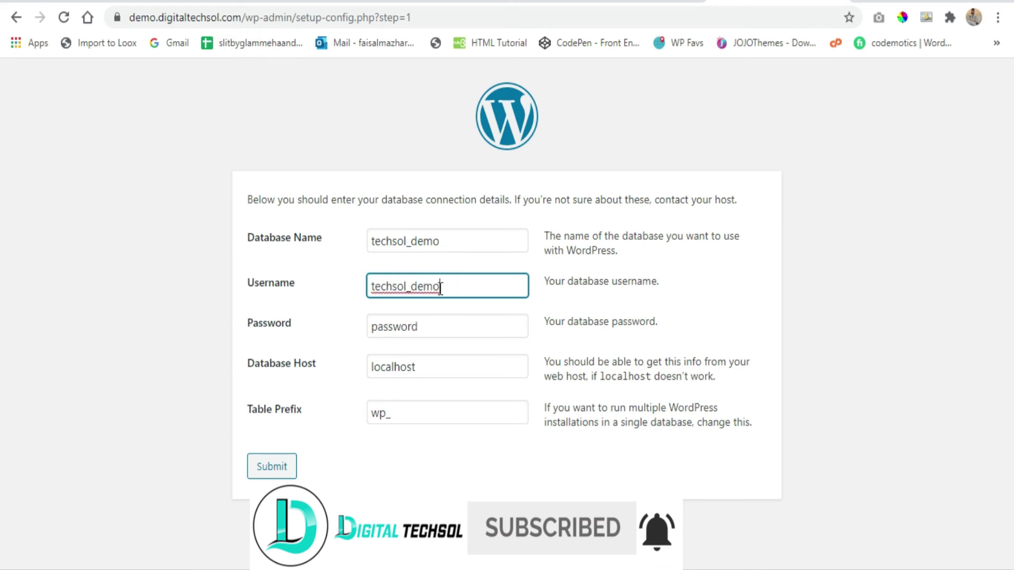
double_click(439, 328)
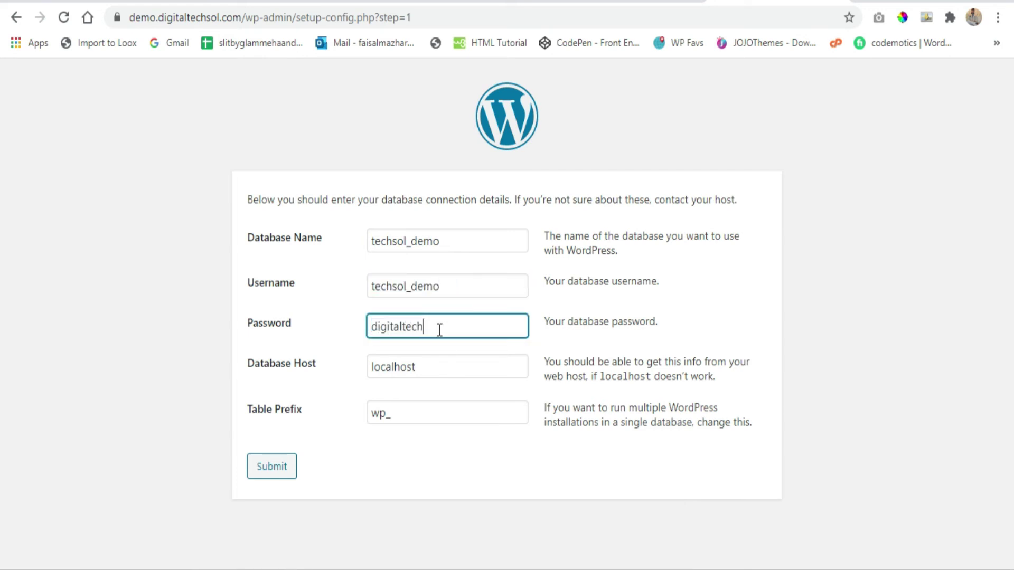
click(429, 364)
click(279, 469)
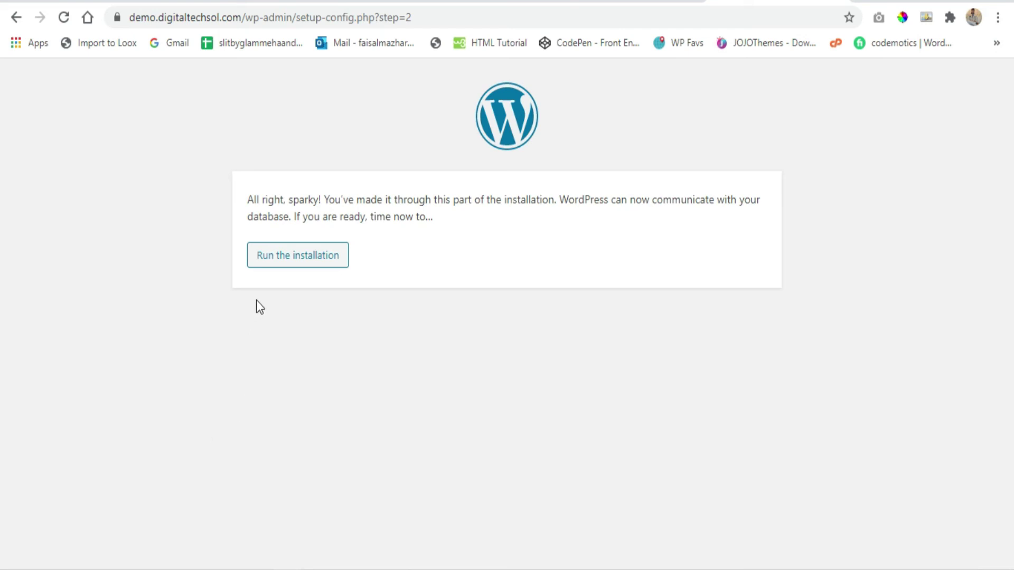
click(296, 261)
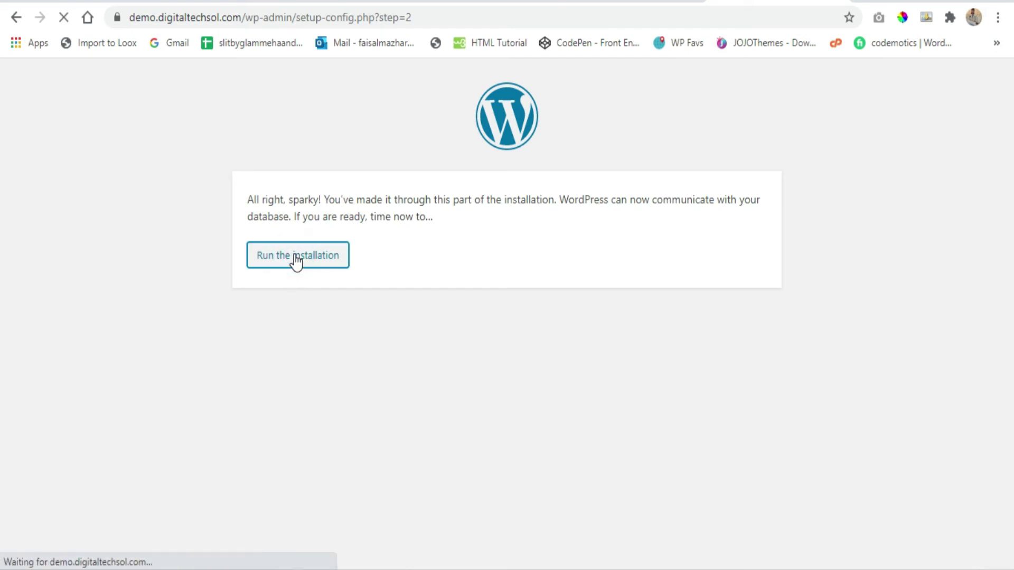
Set the site title to Digital Techsol.
scroll(396, 520, down, 3)
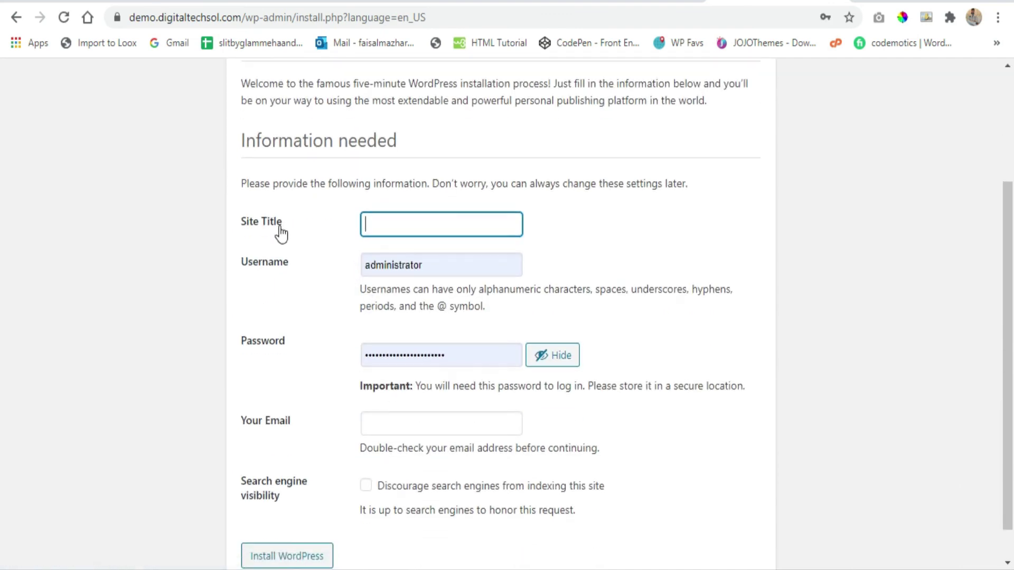
scroll(297, 259, up, 2)
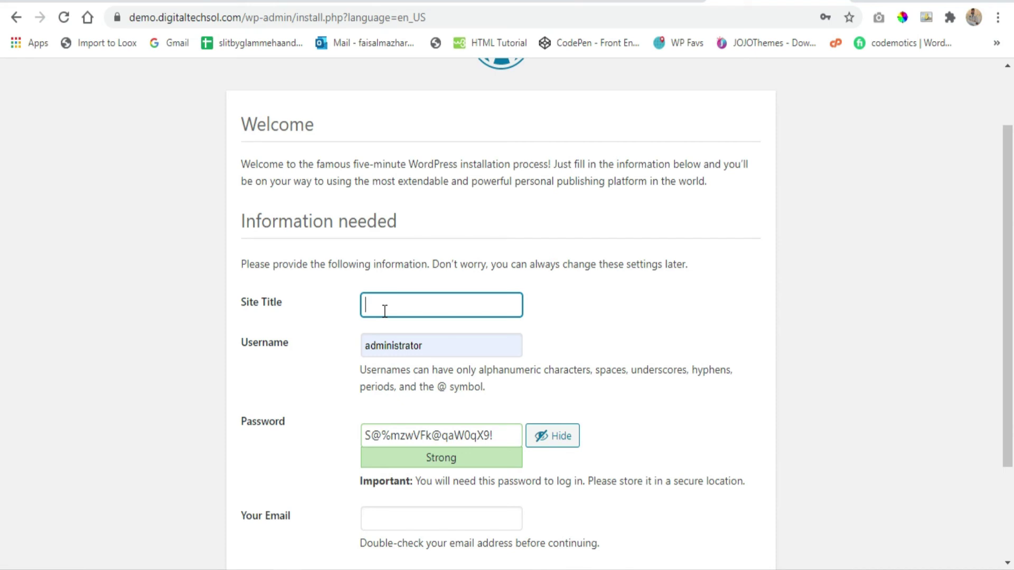
text(digi)
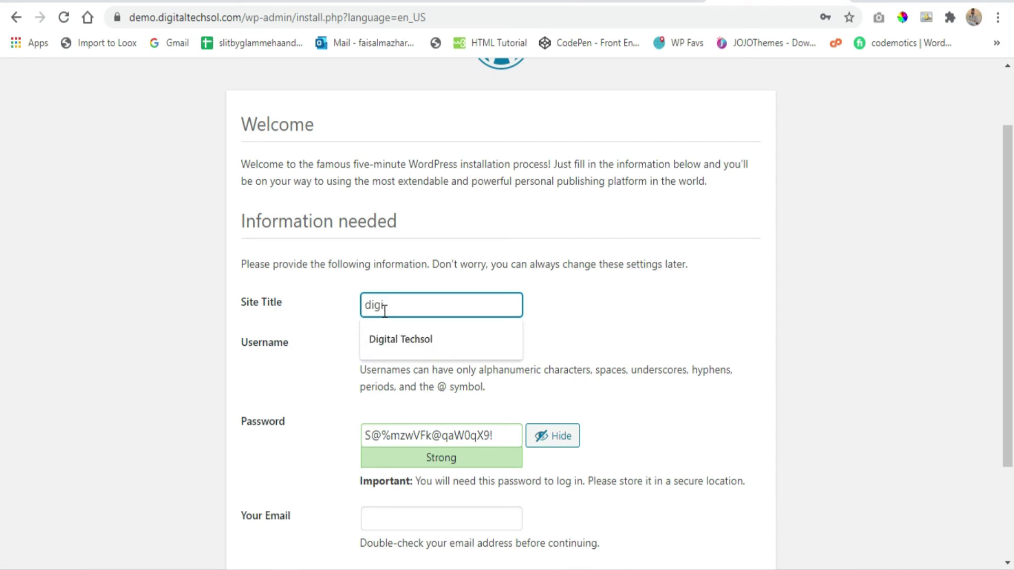
key(Down)
key(Return)
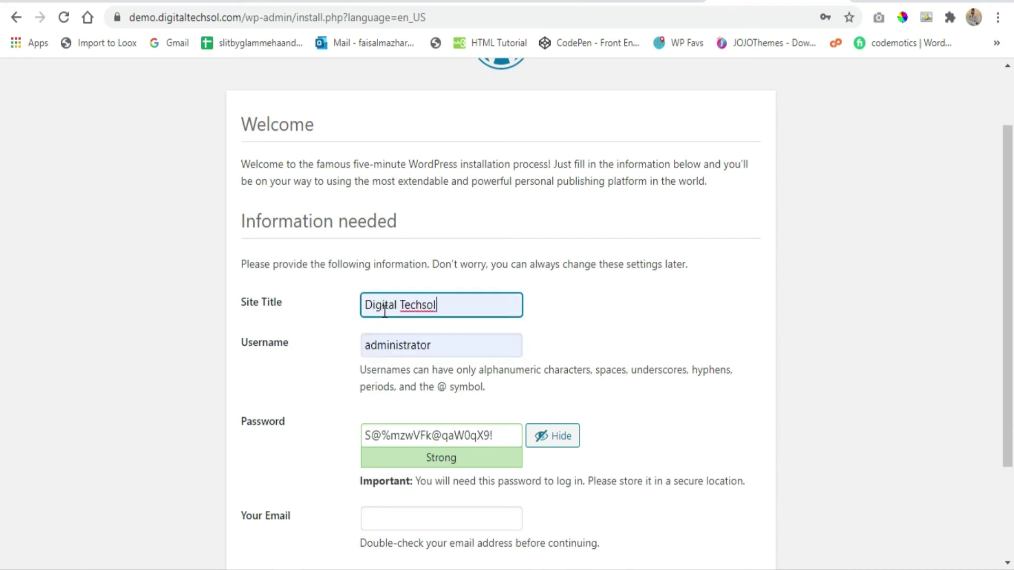
drag(293, 344, 248, 346)
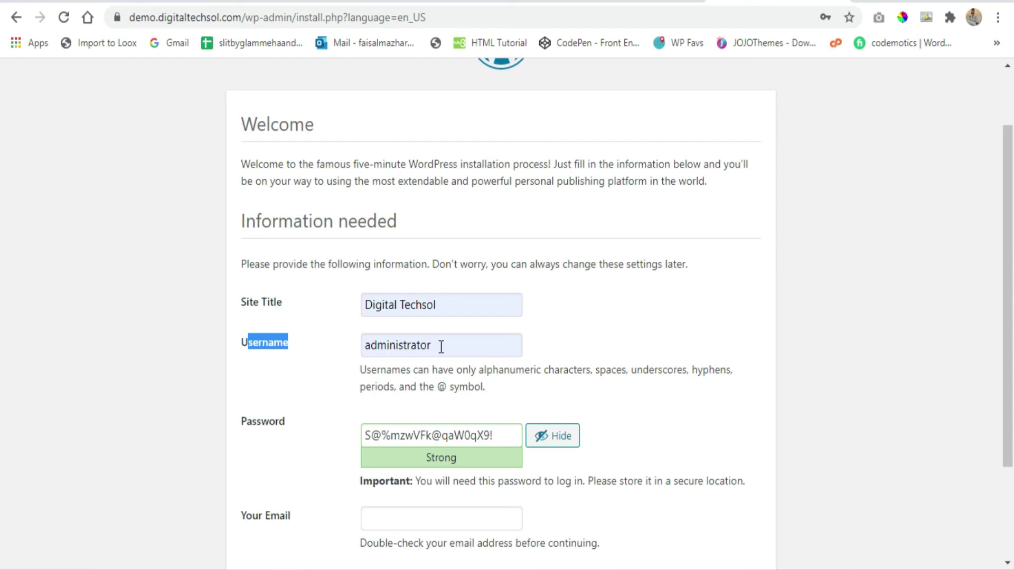
Replace the generated admin password with a custom one and confirm using a weak password.
scroll(491, 334, down, 2)
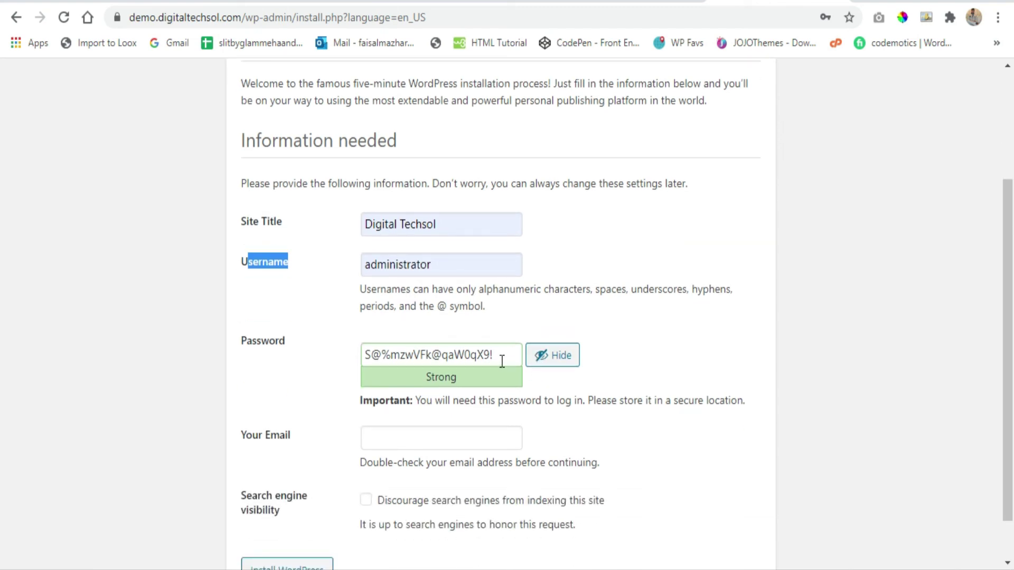
drag(501, 349, 343, 355)
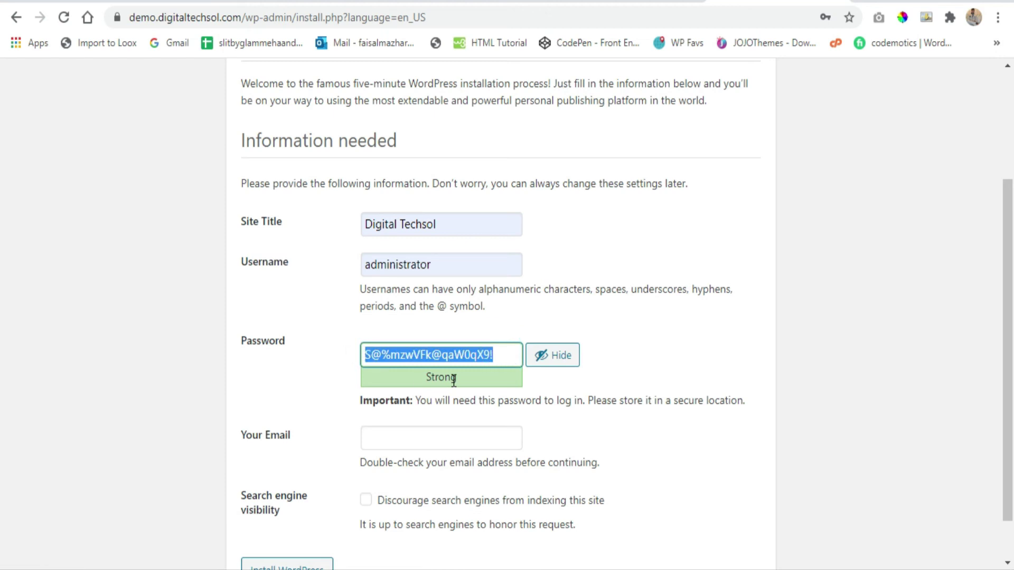
click(316, 372)
scroll(338, 374, down, 2)
click(367, 359)
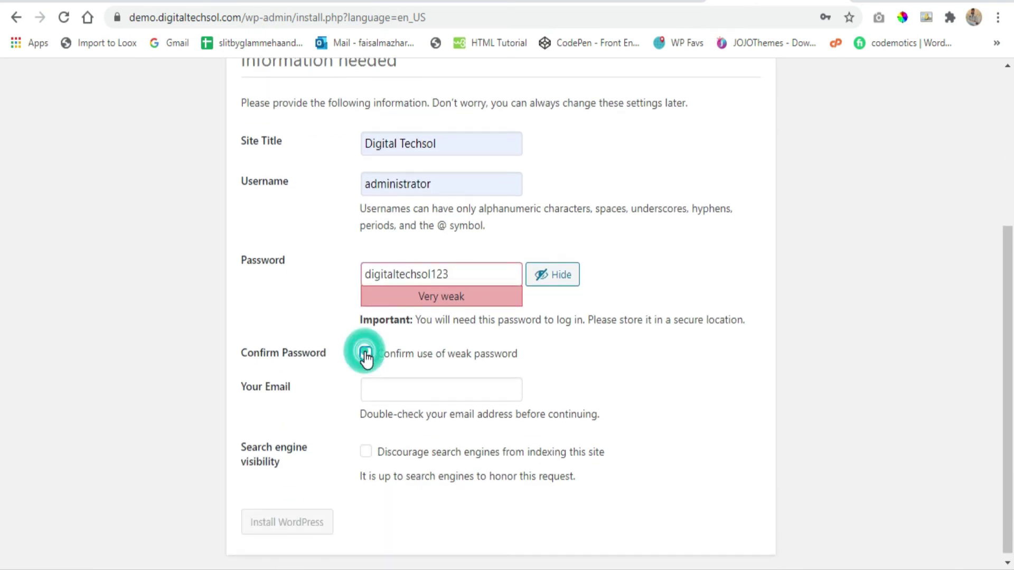
Enter the admin email, leave search engine visibility unchecked, and install WordPress.
click(389, 391)
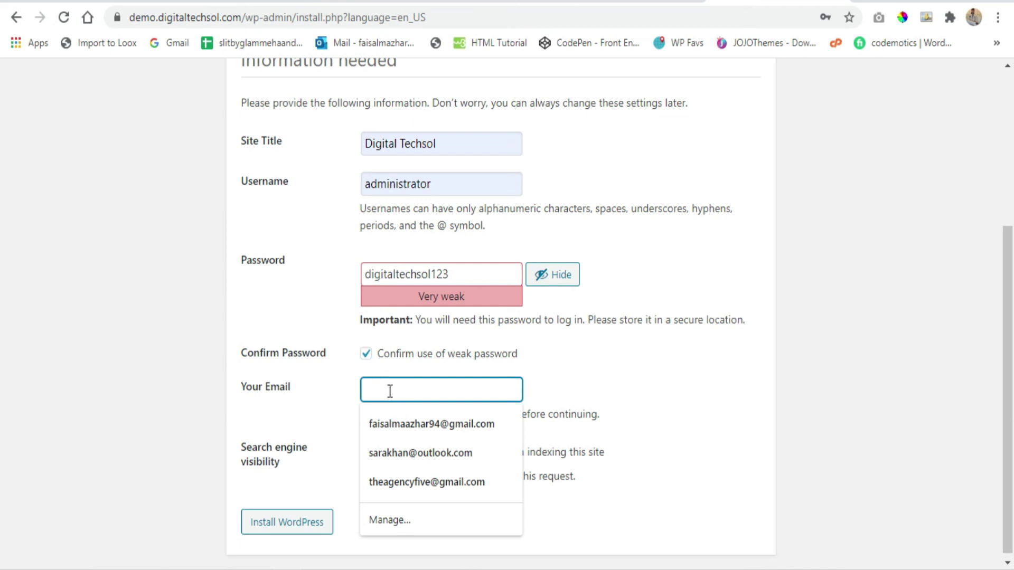
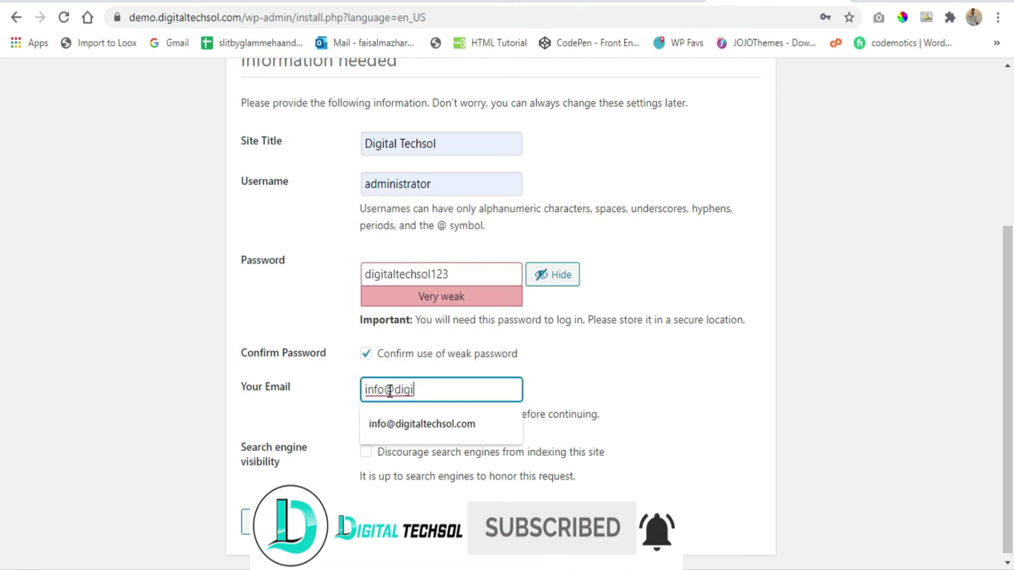
key(Down)
key(Return)
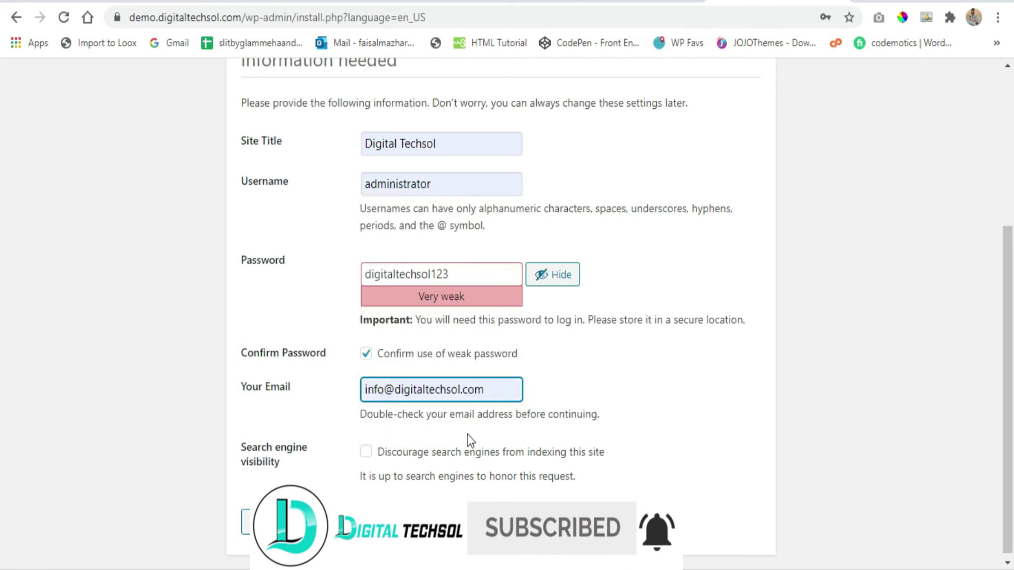
click(702, 391)
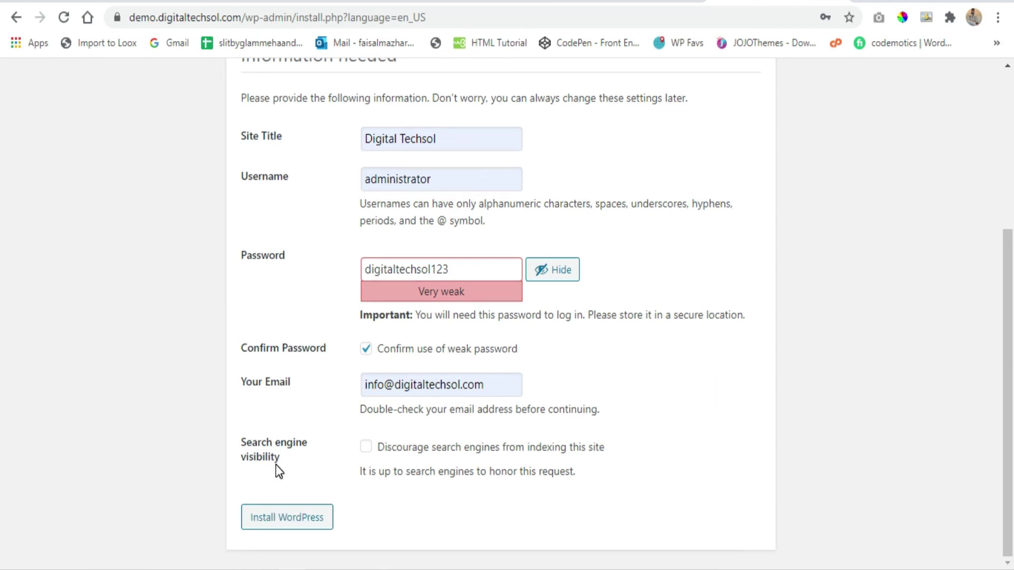
drag(283, 460, 242, 442)
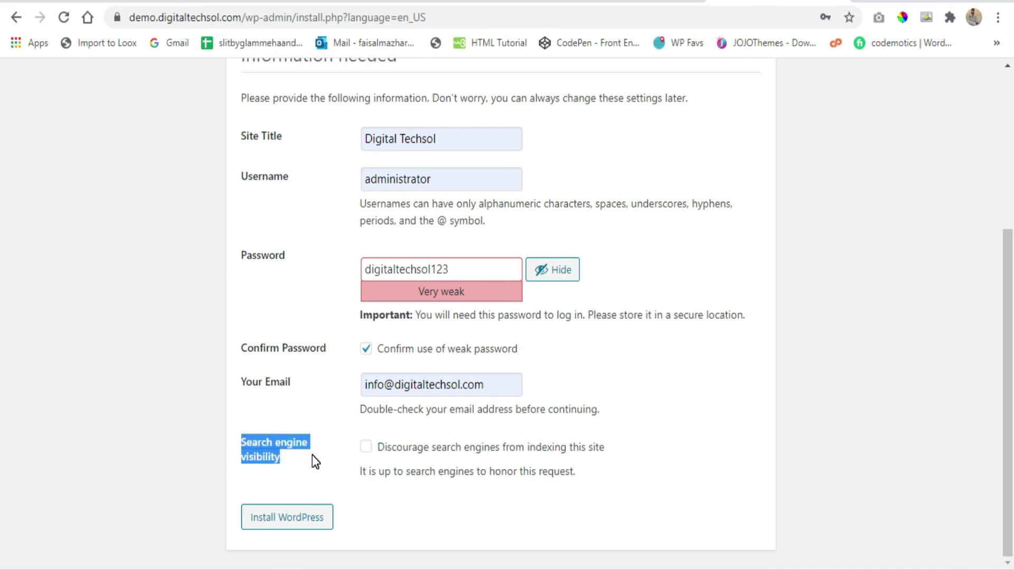
click(368, 450)
click(368, 450)
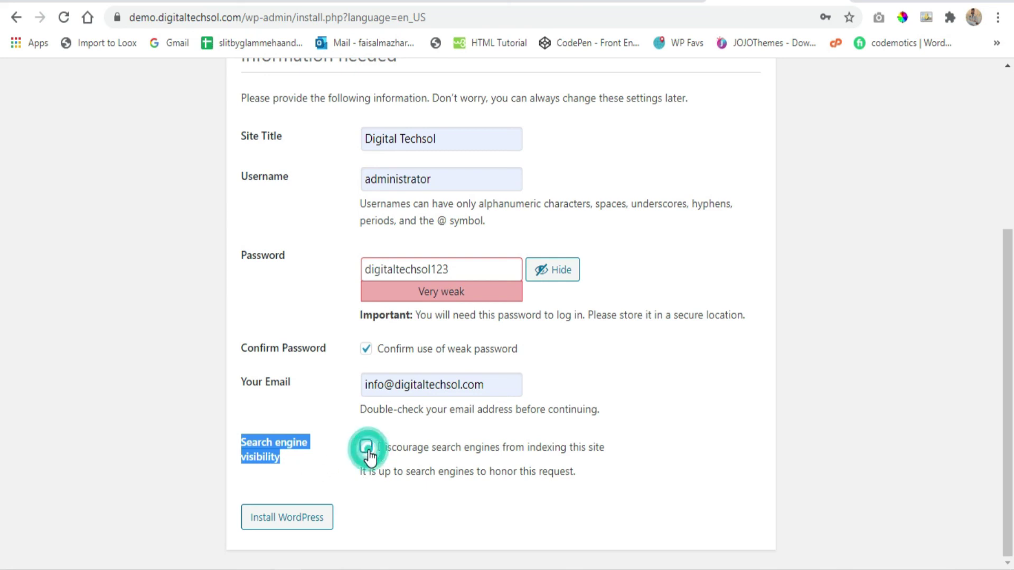
click(324, 466)
click(291, 520)
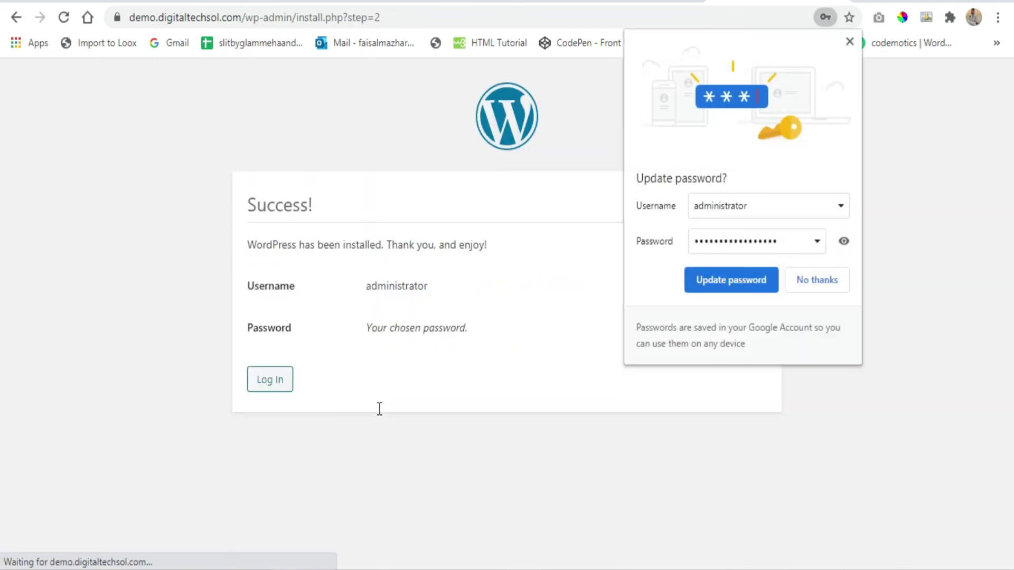
Decline saving the password and go from the Success page to the login page.
click(825, 282)
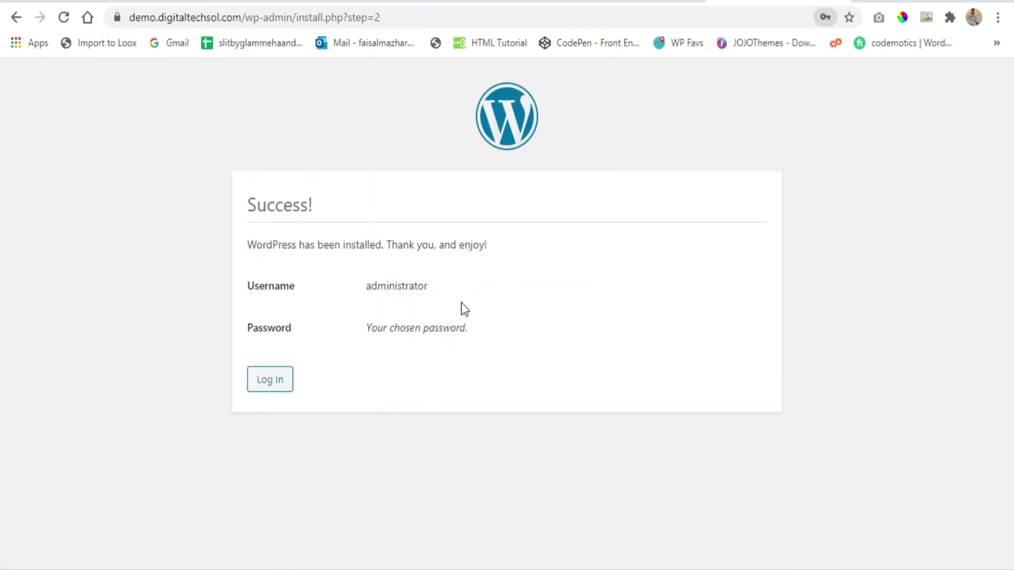
drag(257, 210, 402, 221)
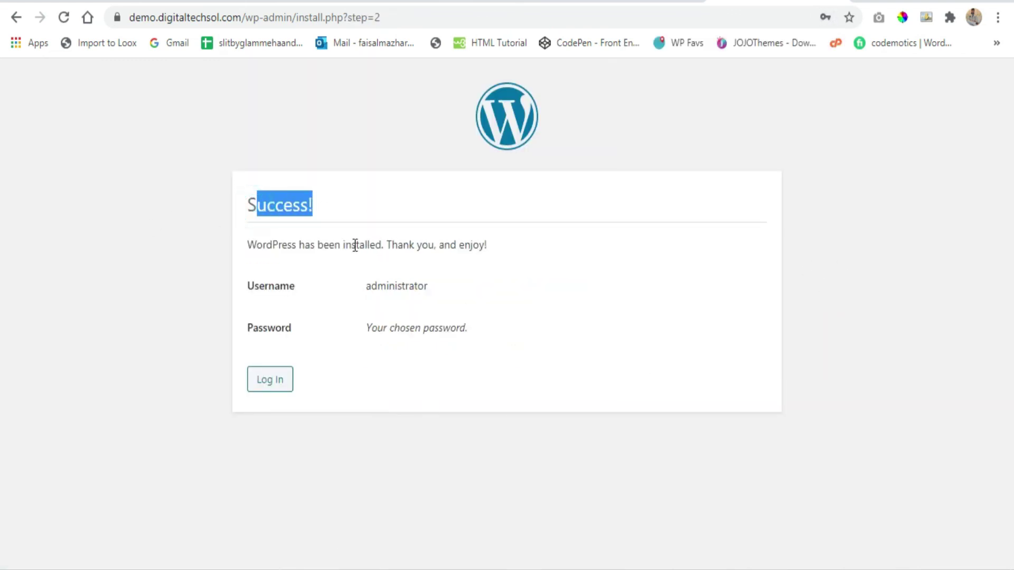
click(285, 389)
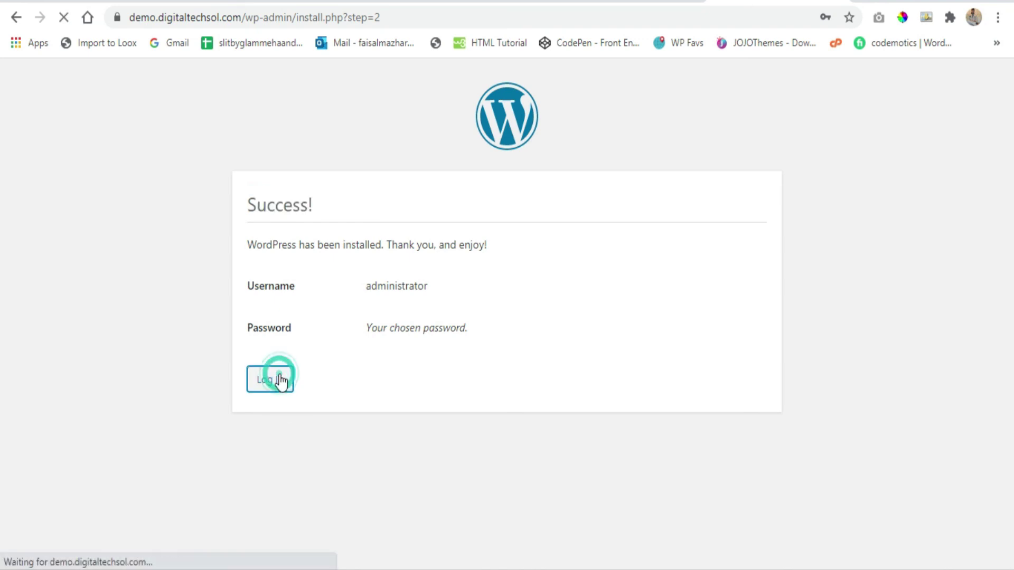
Log in to wp-login.php with the admin password.
drag(534, 294, 492, 292)
click(360, 336)
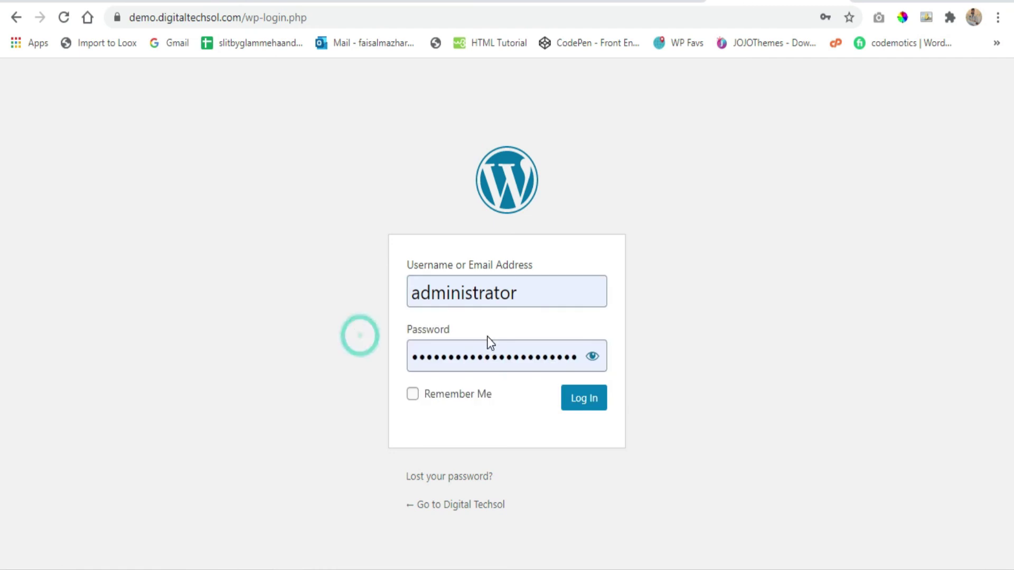
double_click(496, 359)
text(******)
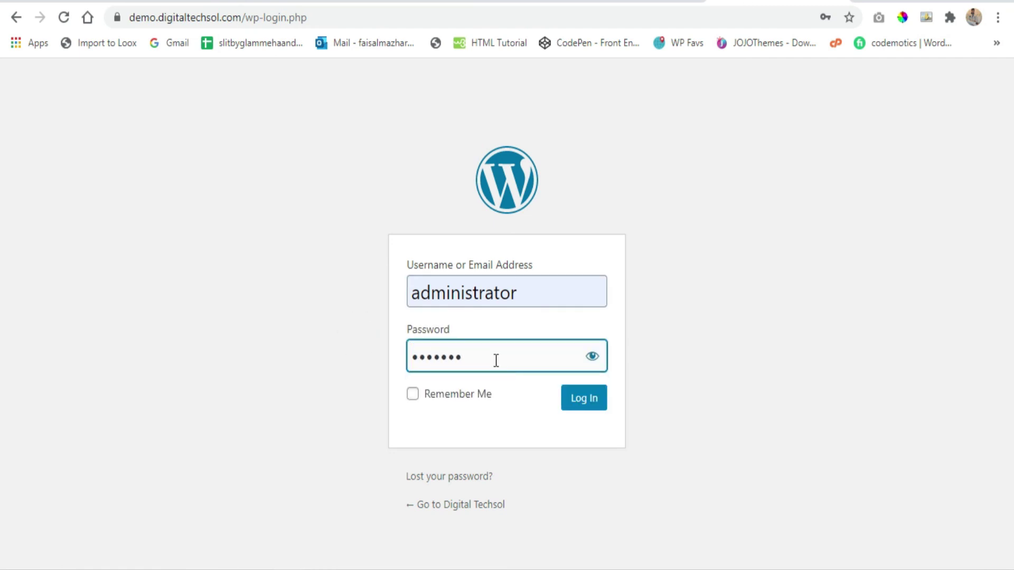
text(••••••••••••••••)
key(Return)
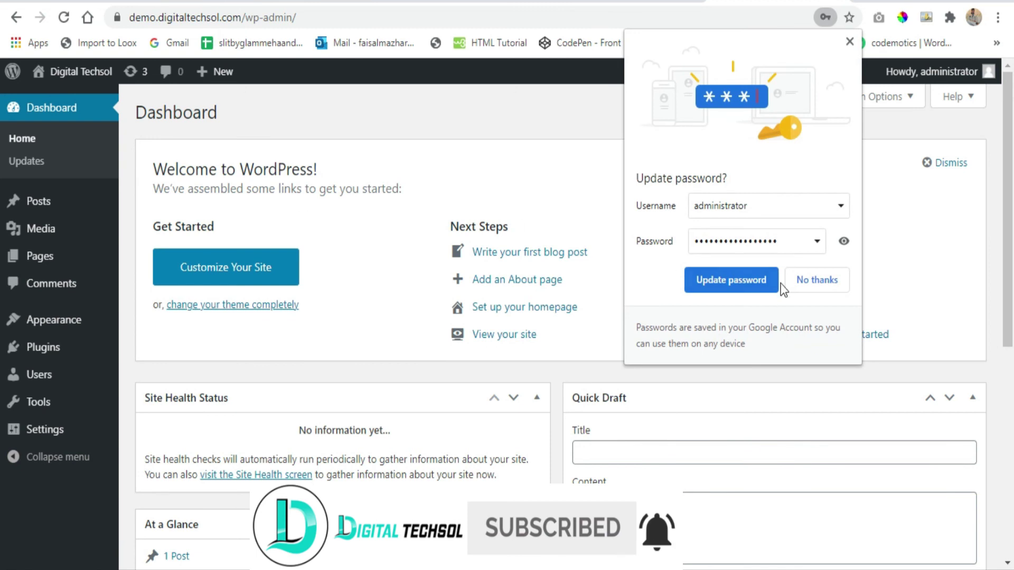
Decline updating the saved password, browse the Dashboard sidebar, then return to the Notepad STEP 9 line.
click(815, 280)
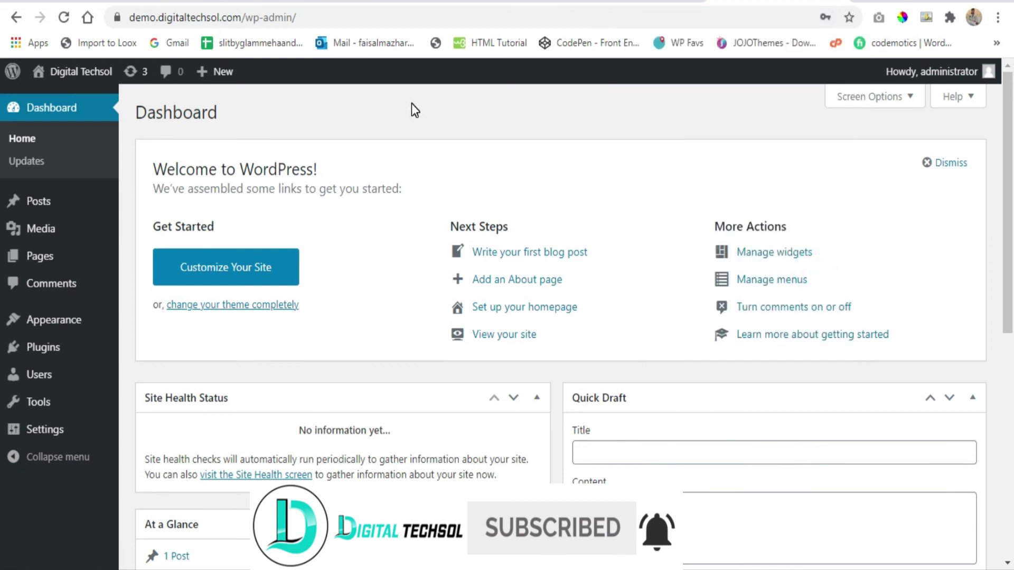
scroll(6, 187, down, 2)
mouse_move(11, 317)
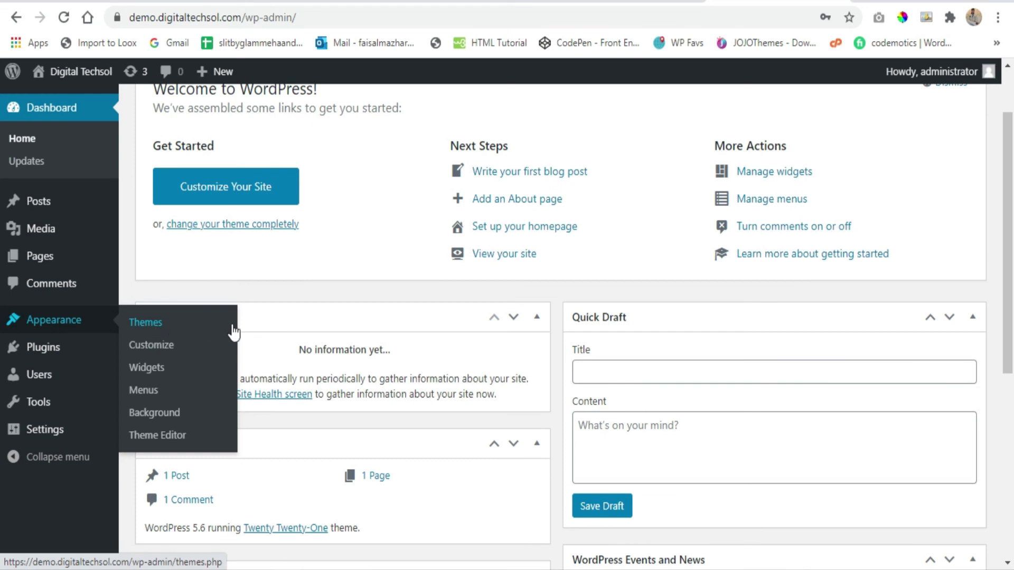
scroll(248, 324, up, 2)
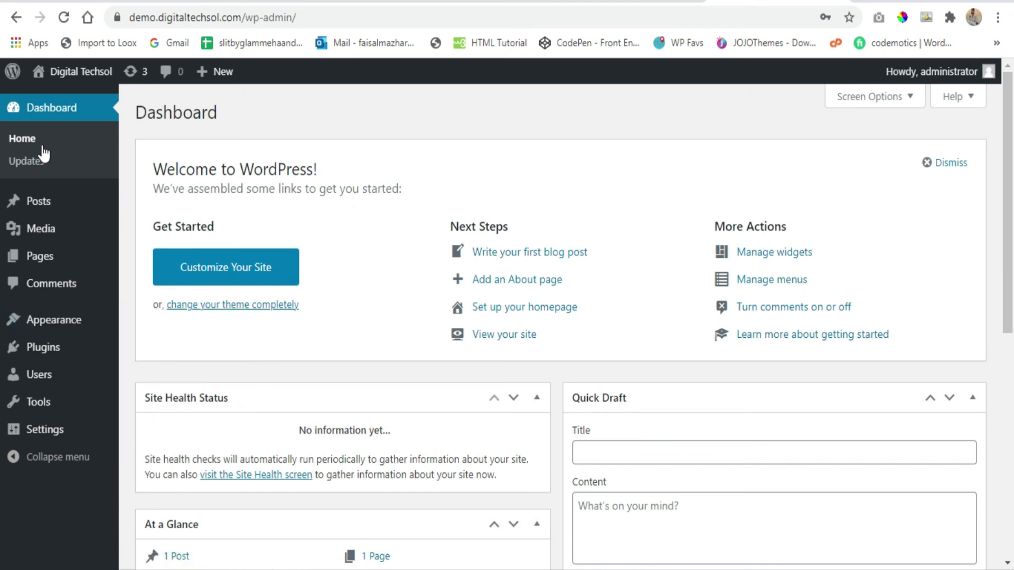
scroll(55, 460, down, 1)
scroll(27, 450, up, 1)
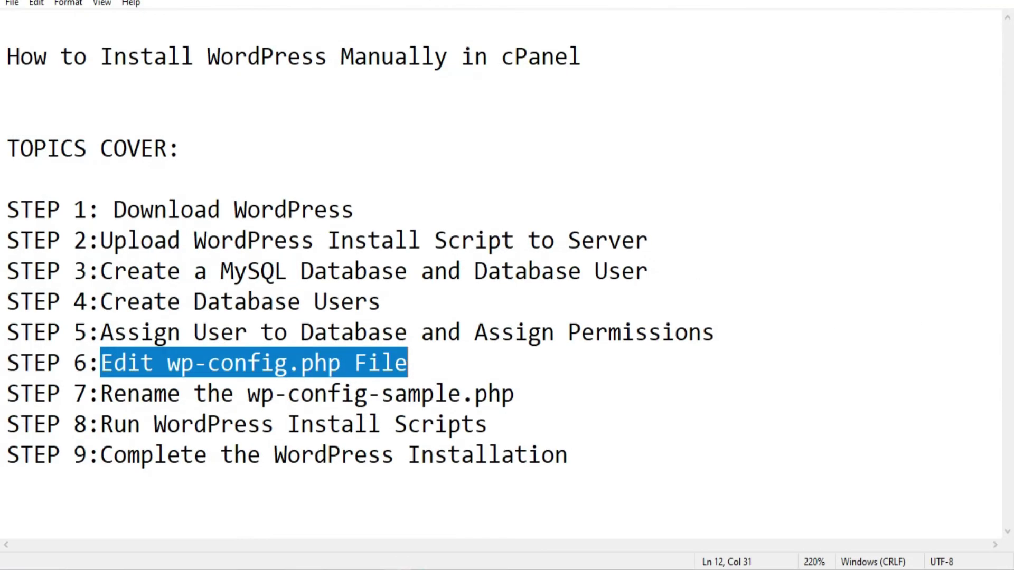
click(578, 455)
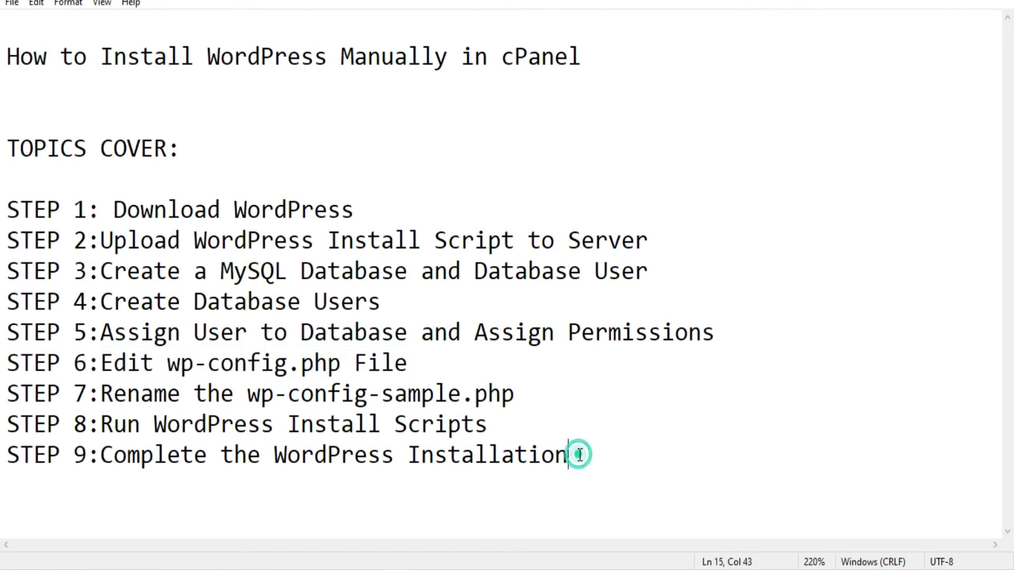